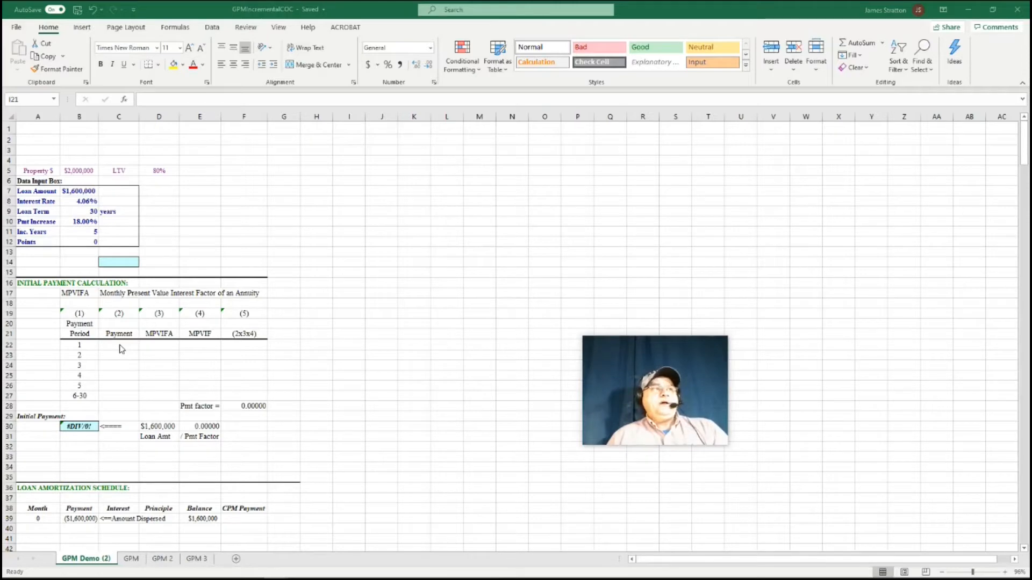
Enter 1 as the period 1 payment factor in cell C22
click(122, 349)
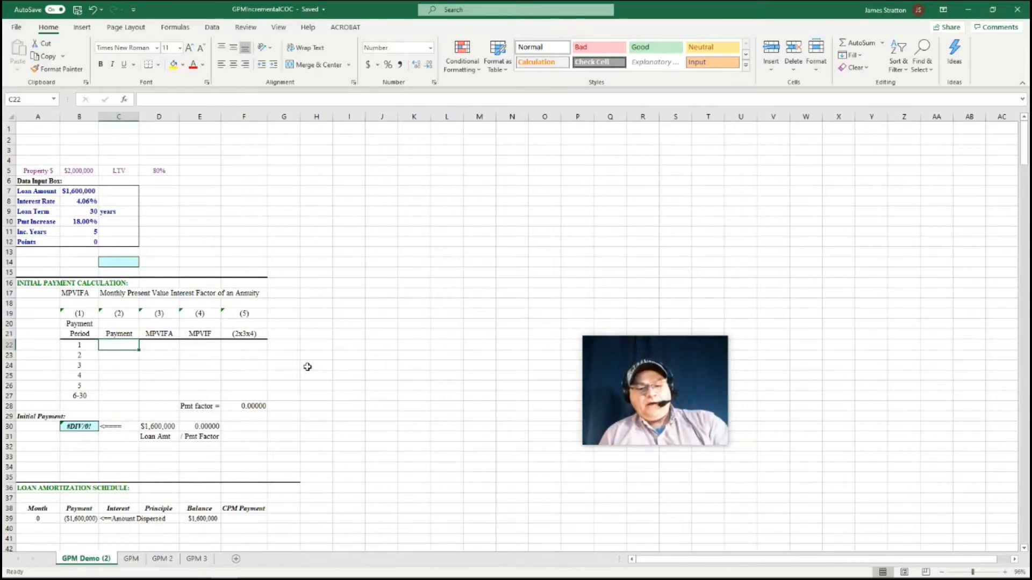
text(1)
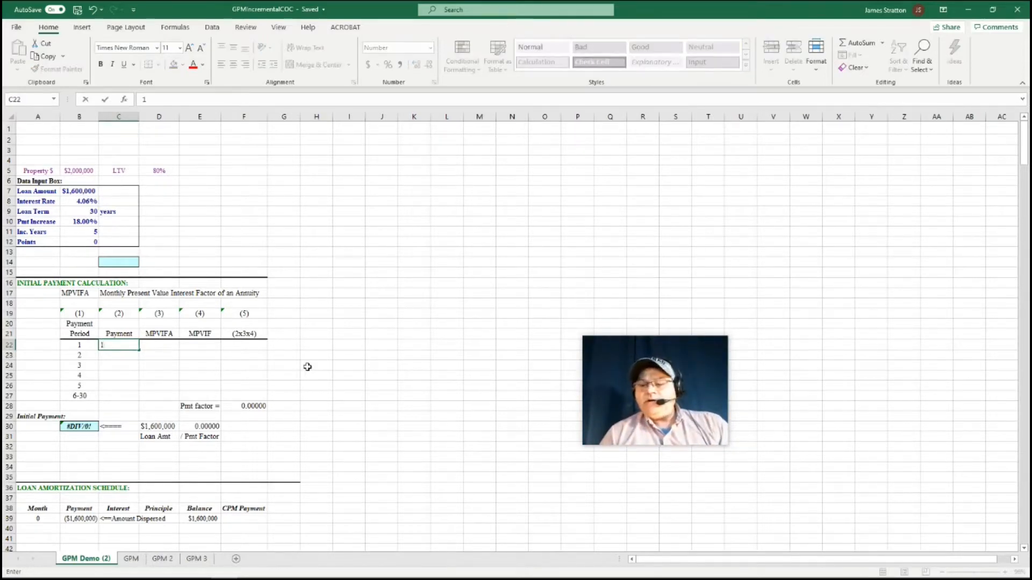
key(Return)
Enter the period 2 payment factor in C23 as =(1+$B$10)^(B23-1) and fill it down through period 5 in C26
text(=)
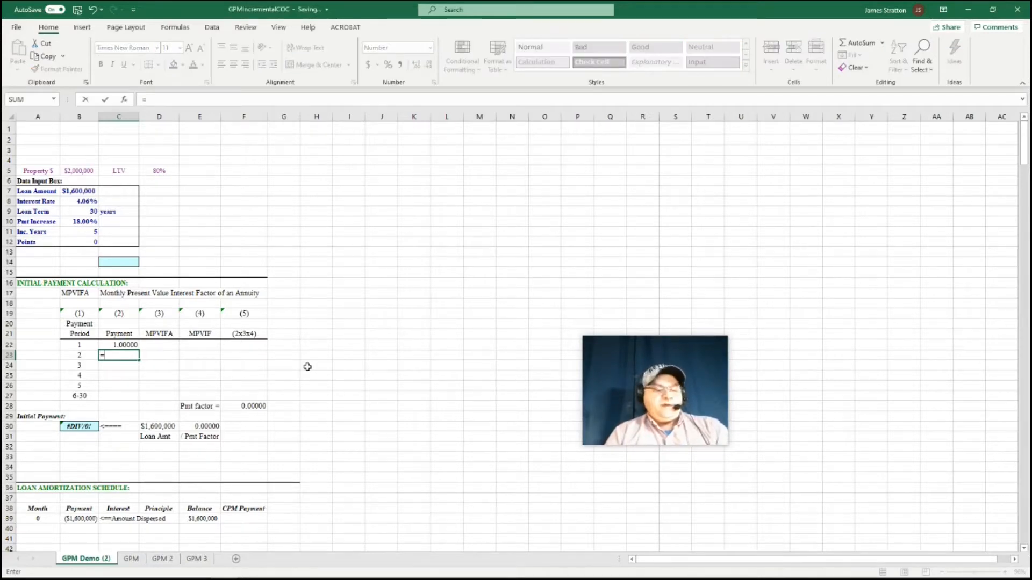
text(()
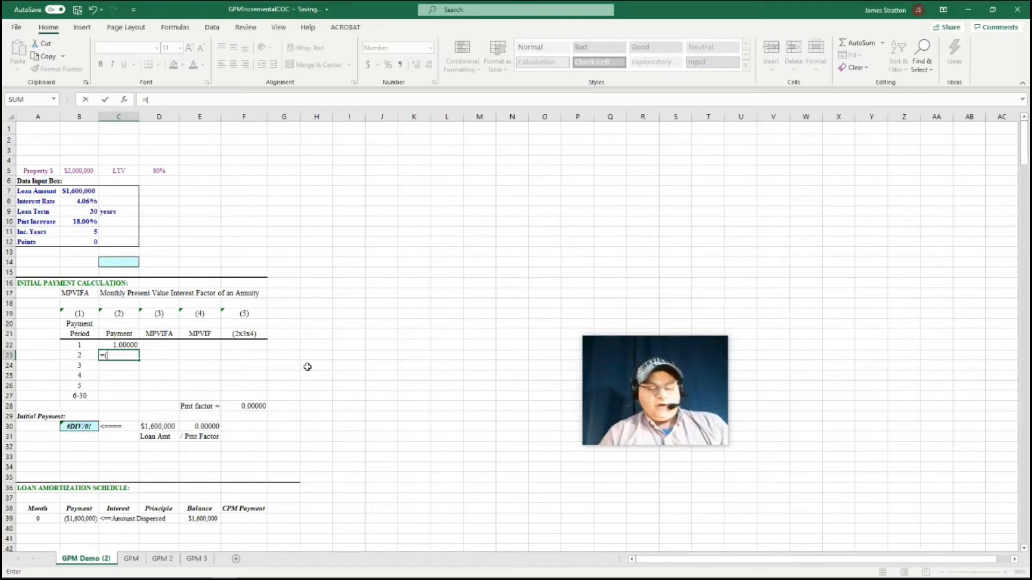
text(1+)
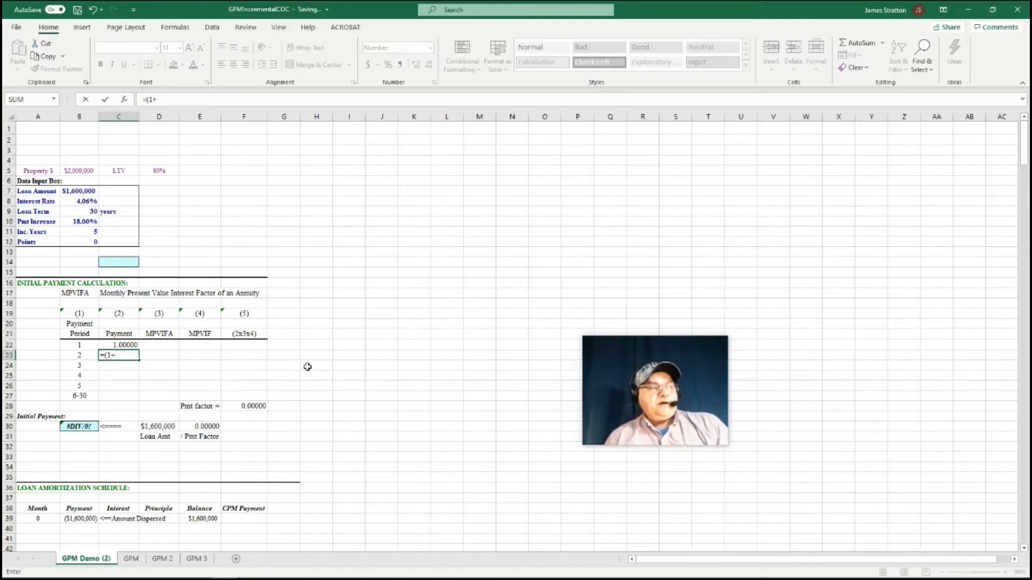
click(86, 222)
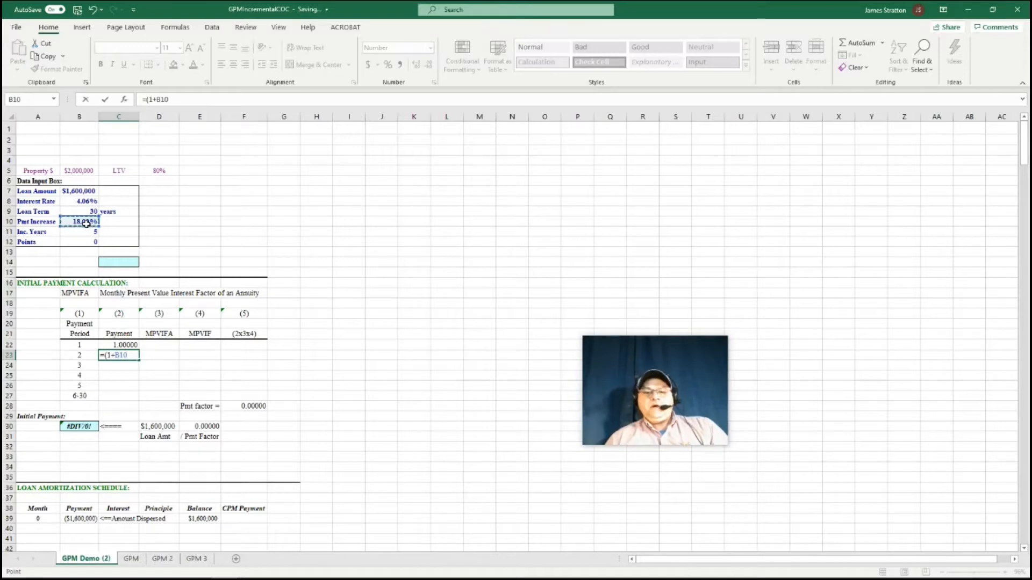
key(F4)
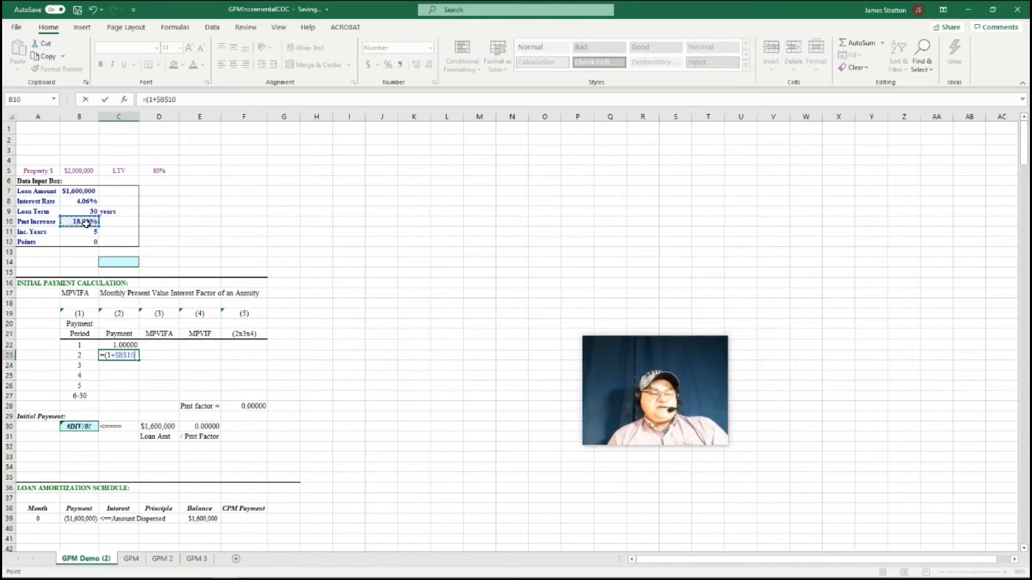
text()^)
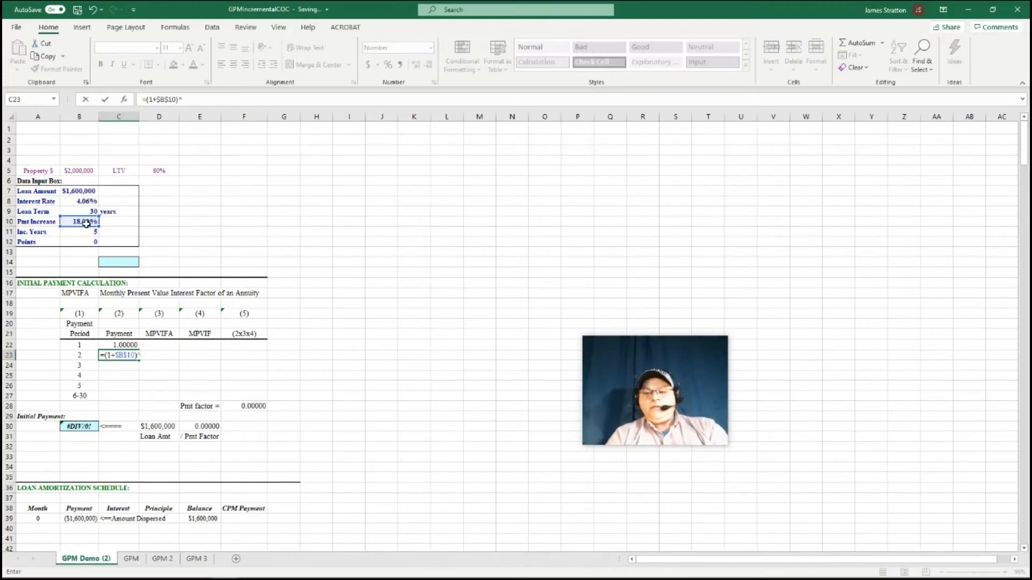
text(()
click(78, 356)
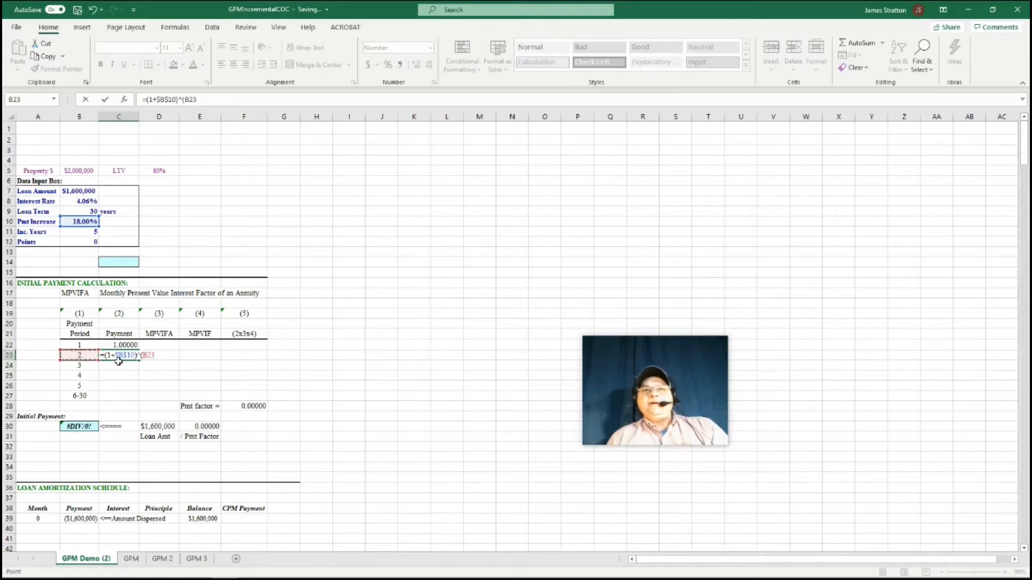
text(-1))
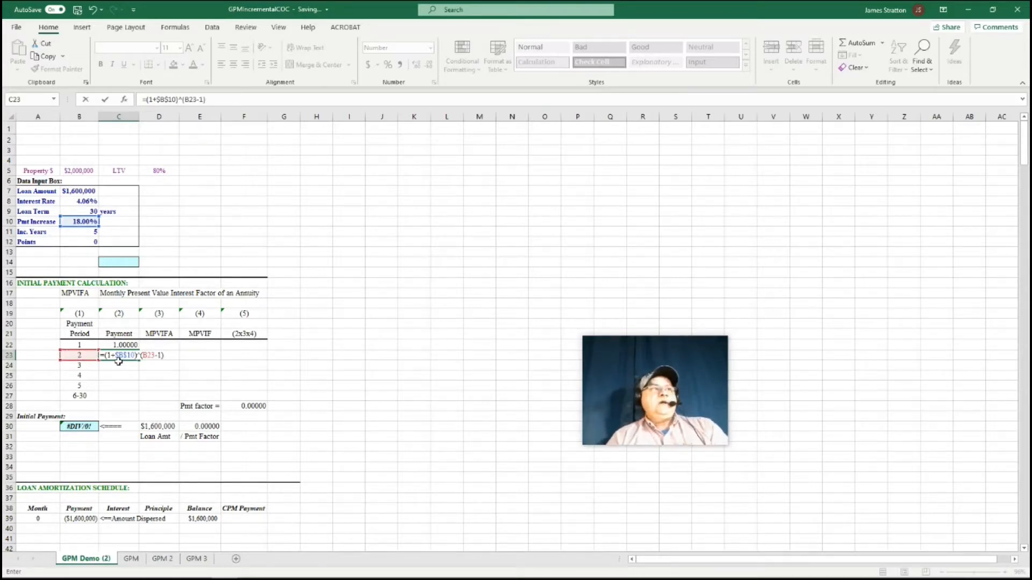
key(Return)
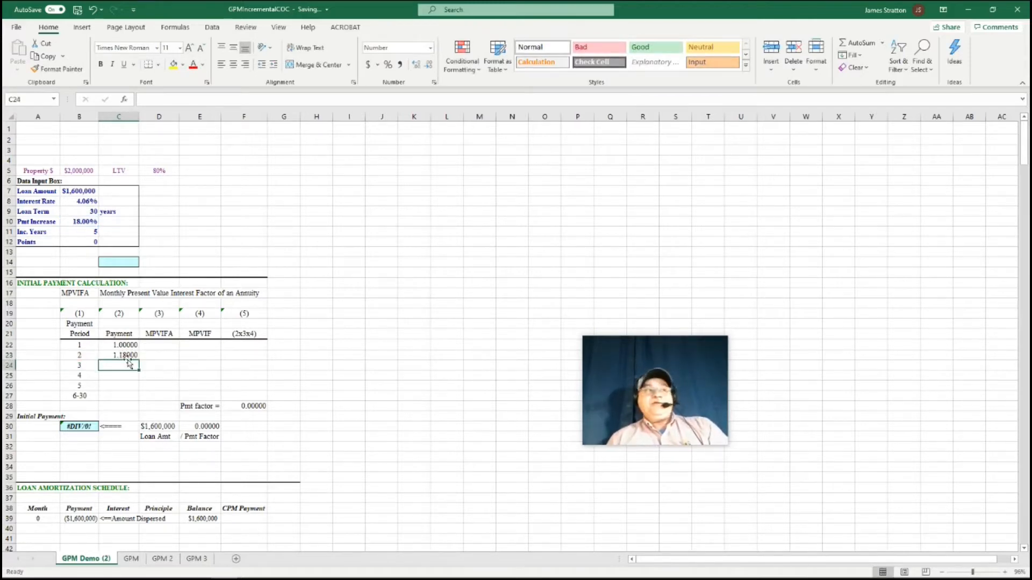
click(127, 355)
drag(139, 360, 139, 387)
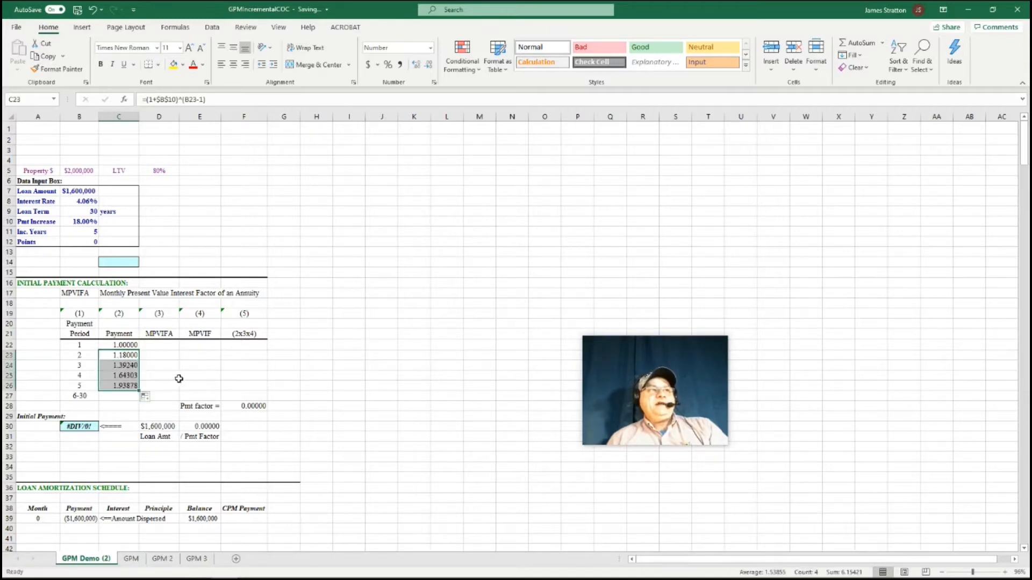
Enter the payment factor for periods 6-30 in C27 as =(1+$B$10)^(6-1)
click(131, 398)
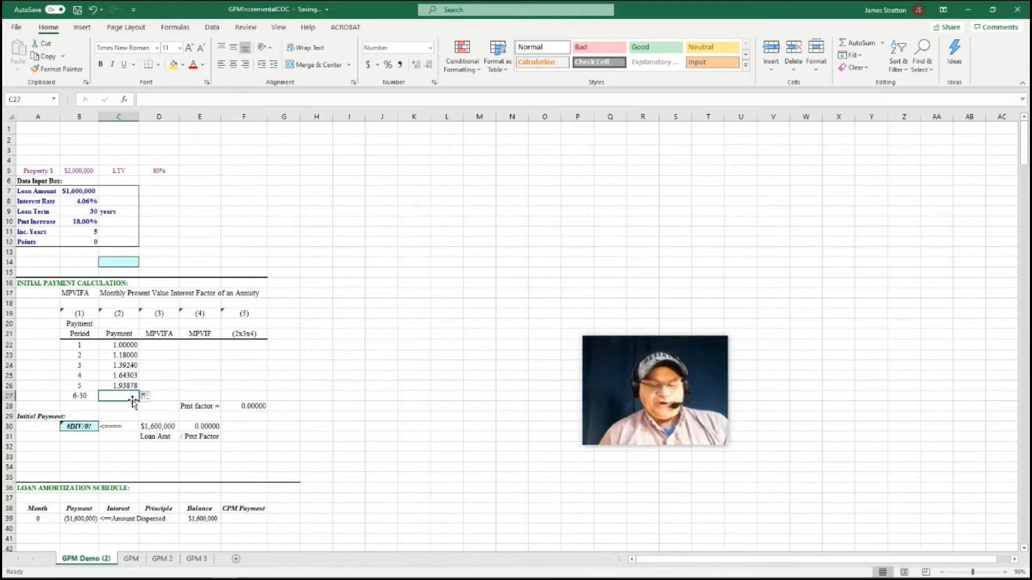
text(=)
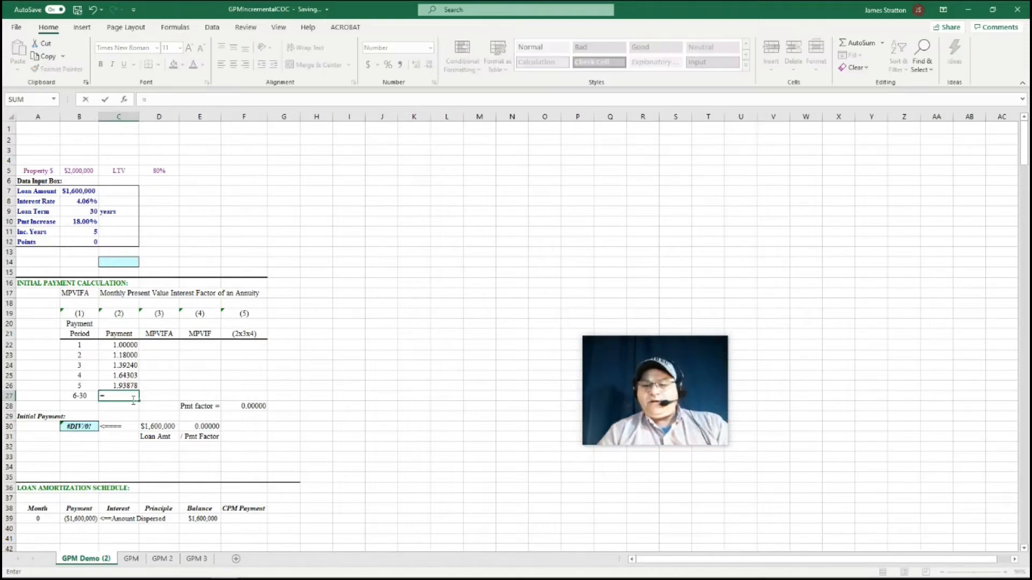
text(()
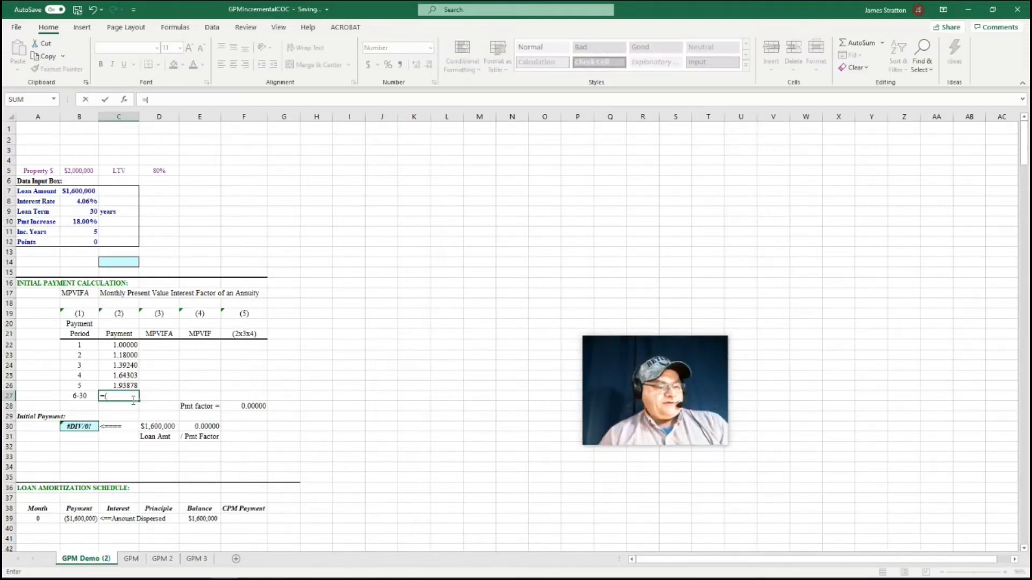
text(1+)
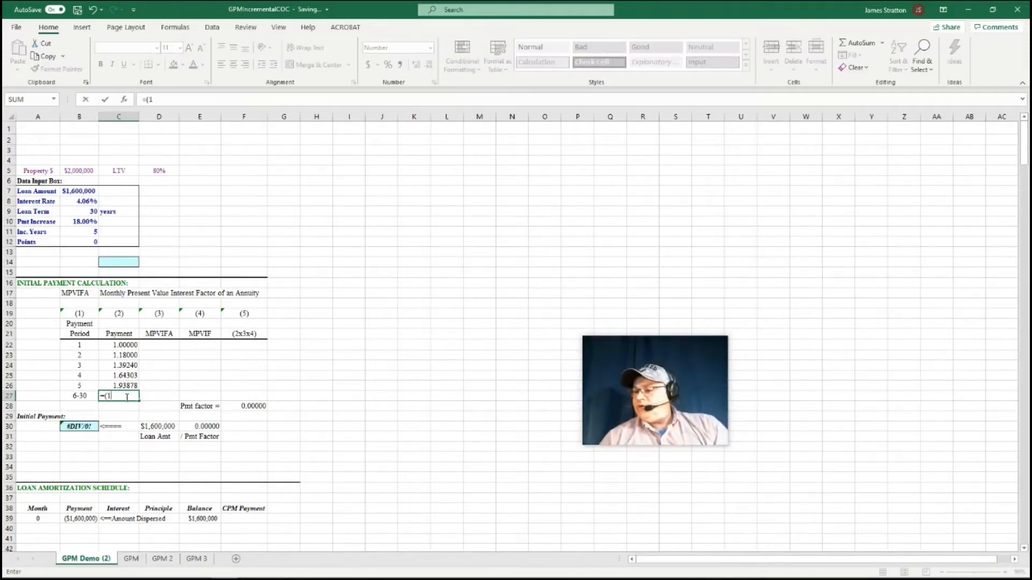
click(74, 222)
key(F4)
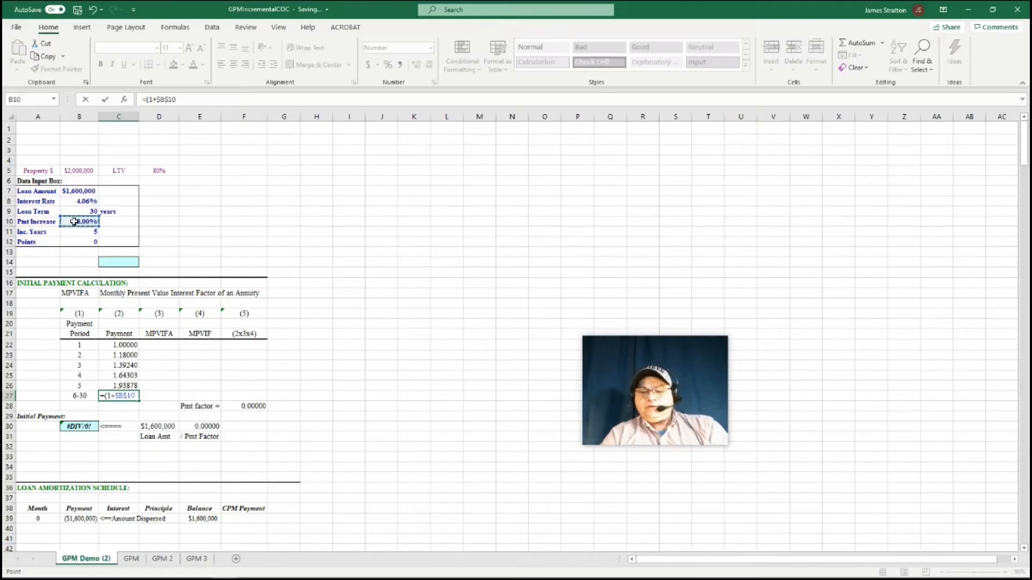
text()^)
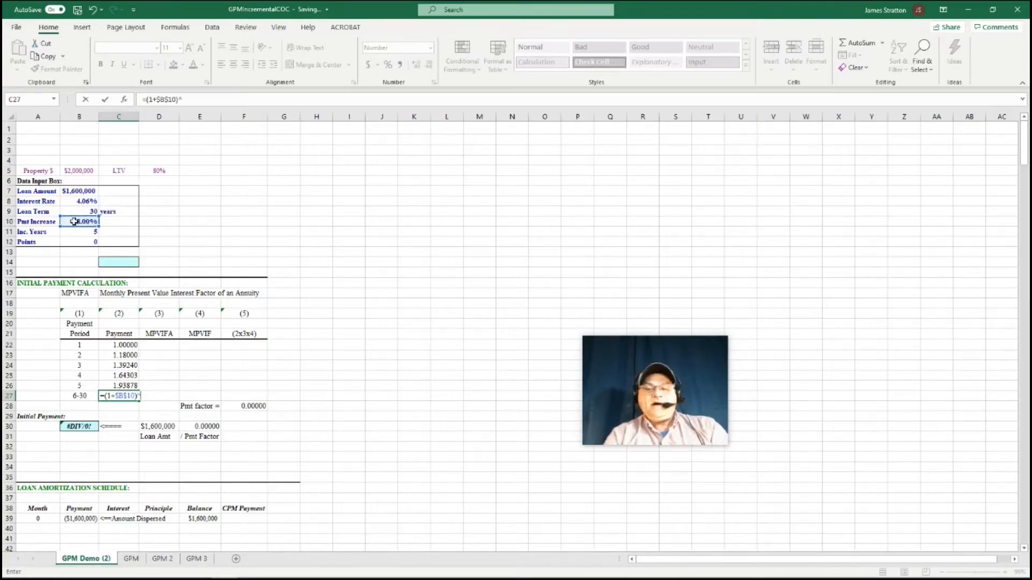
text((6-1)
key(Return)
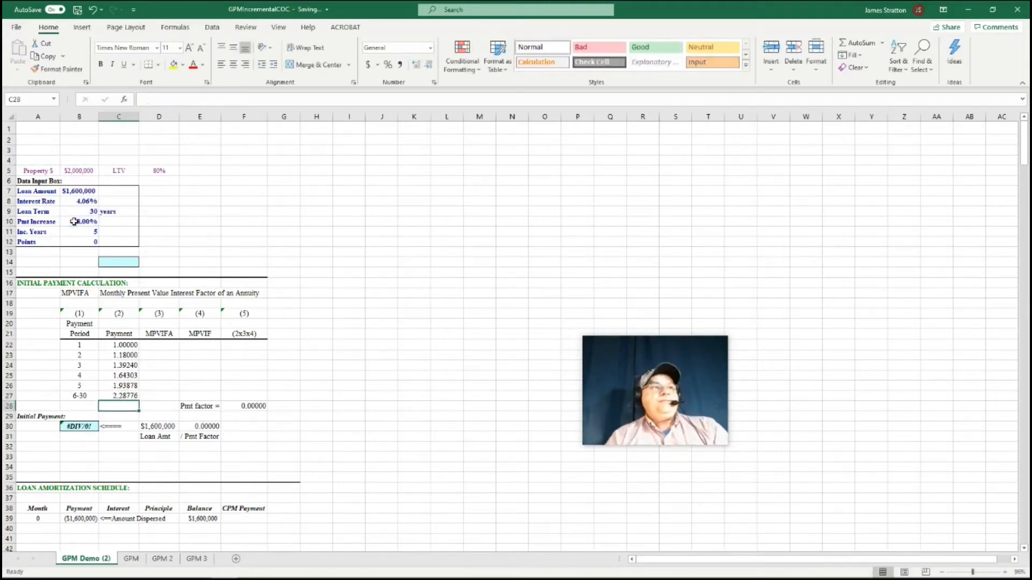
Enter the period 1 MPVIFA in D22 as =PV($B$8/12,12,1)*-1 and fill it down through period 5 in D26
click(168, 347)
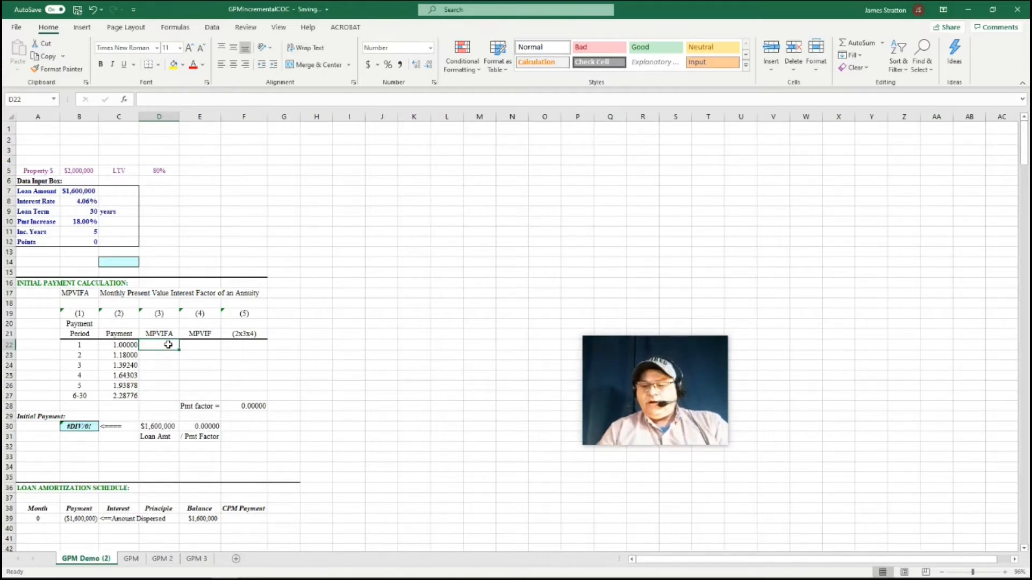
text(=pv)
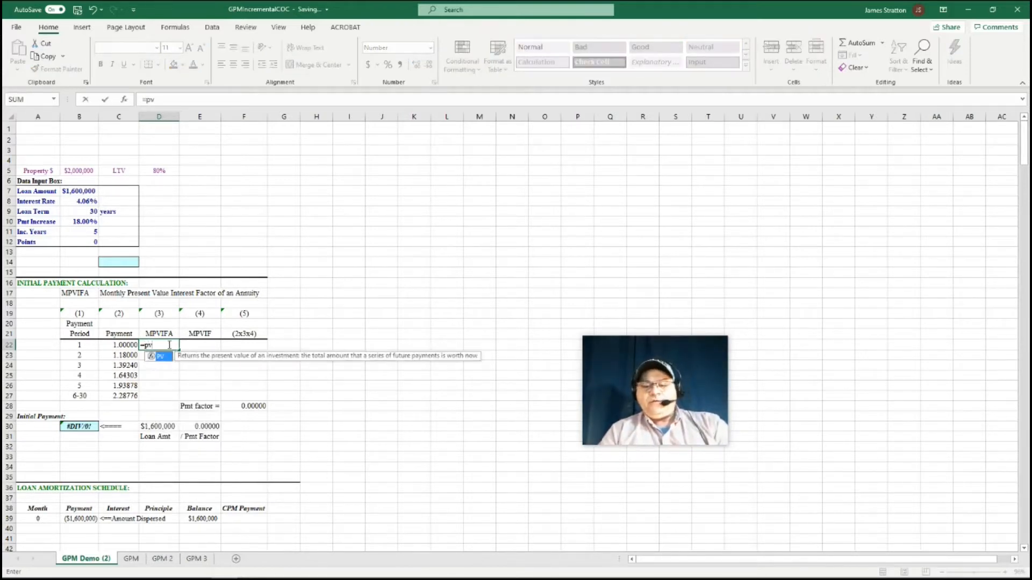
text(()
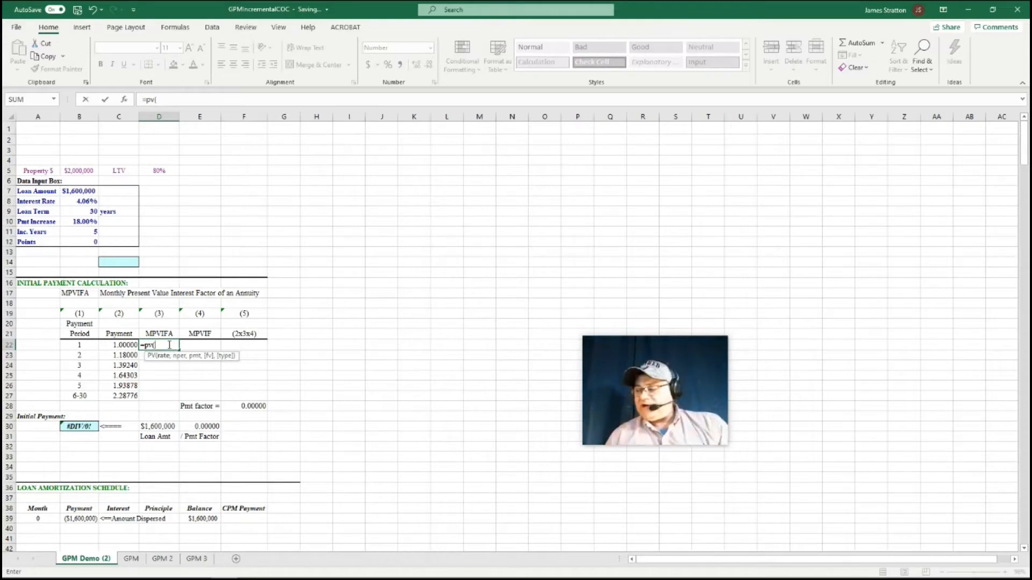
click(82, 201)
key(F4)
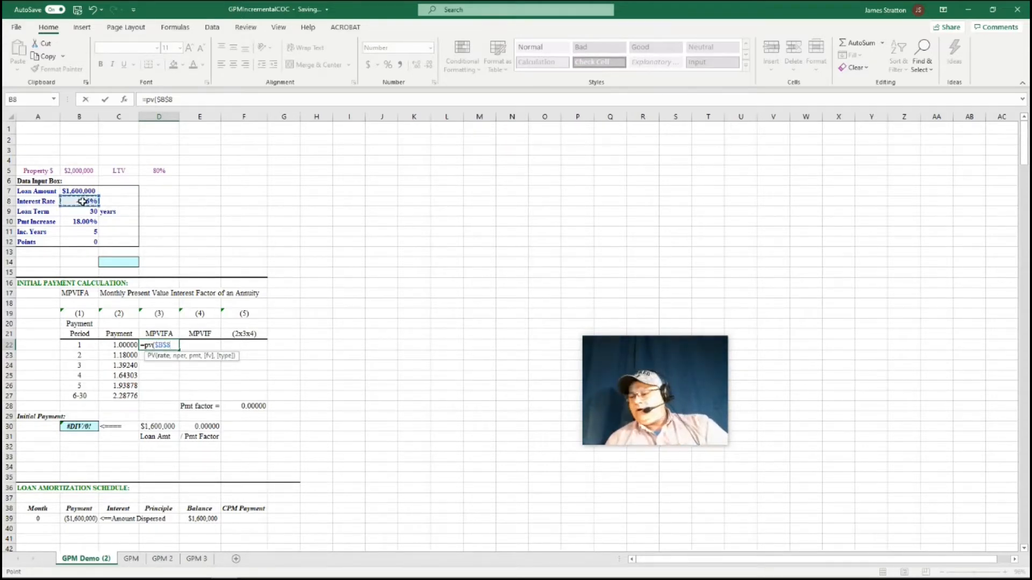
text(/12)
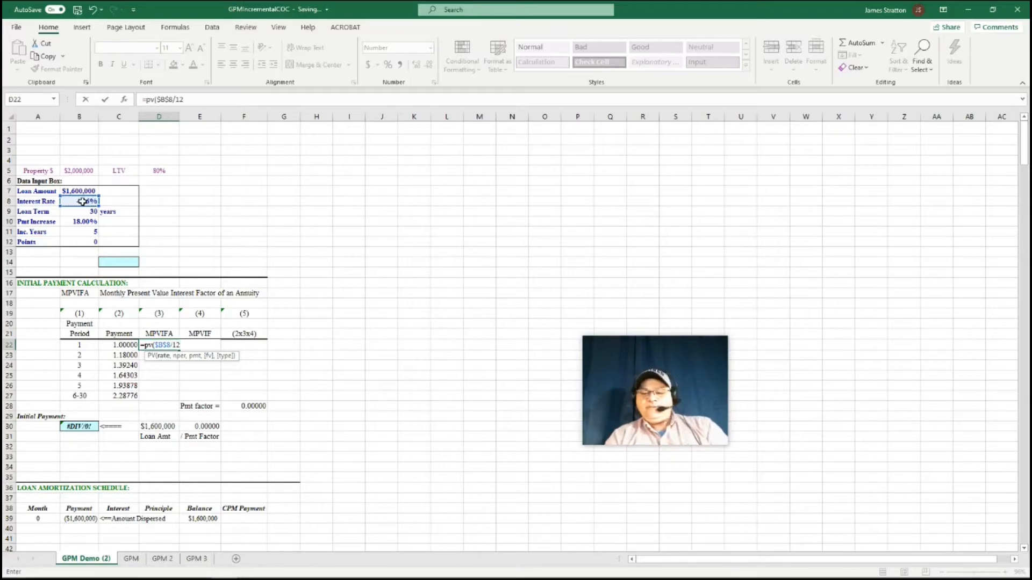
text(,)
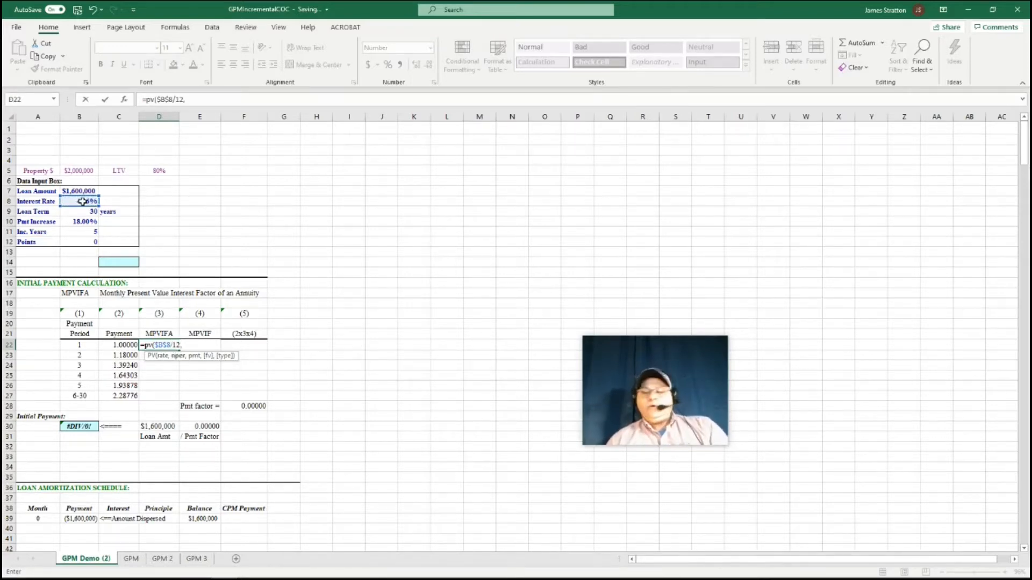
text(12)
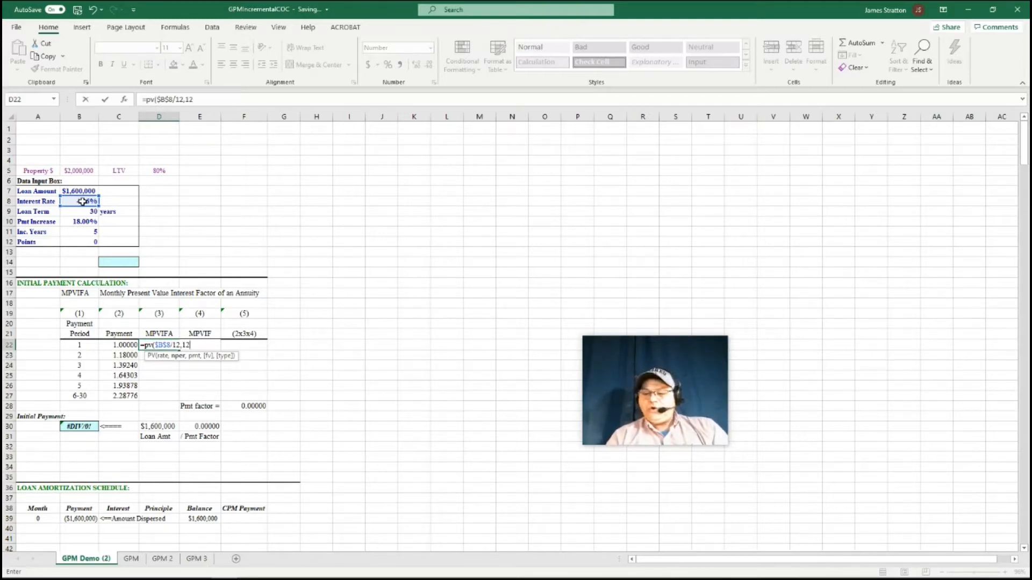
text(,1)
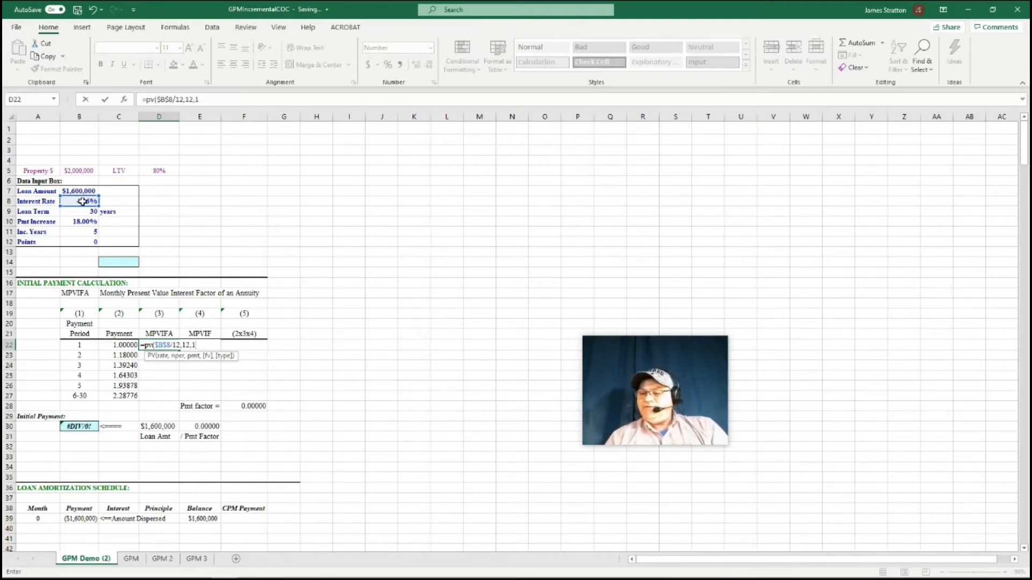
text())
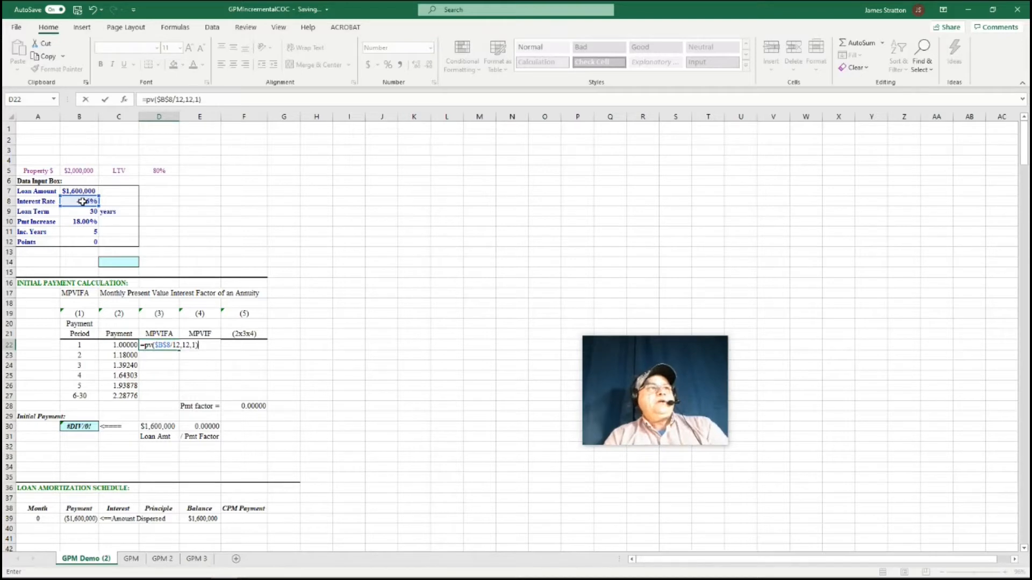
text(*-1)
key(Return)
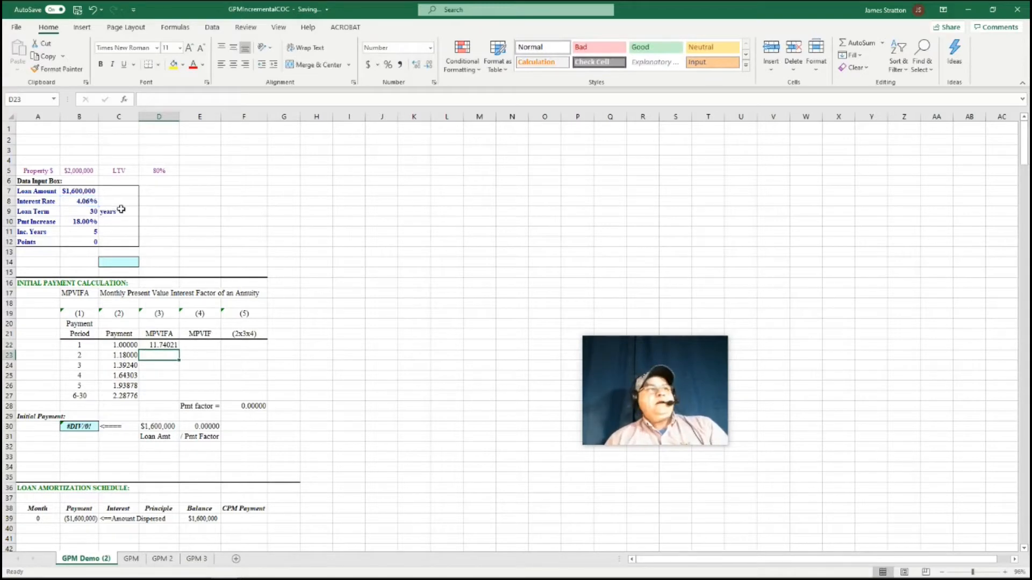
click(171, 346)
drag(179, 350, 177, 392)
Enter the MPVIFA for periods 6-30 in D27 as =PV($B$8/12,(25*12),1)*-1
click(171, 398)
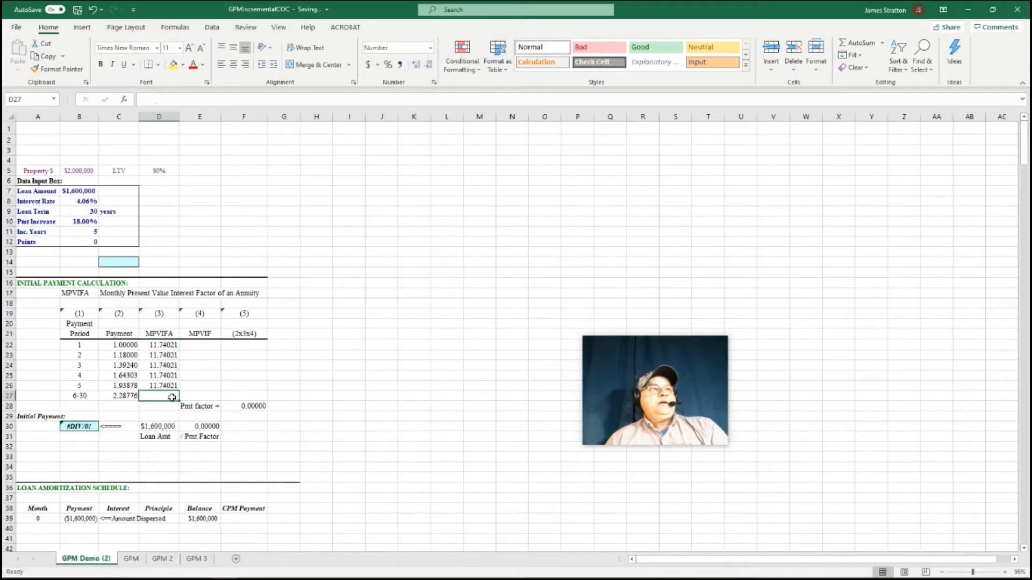
text(=)
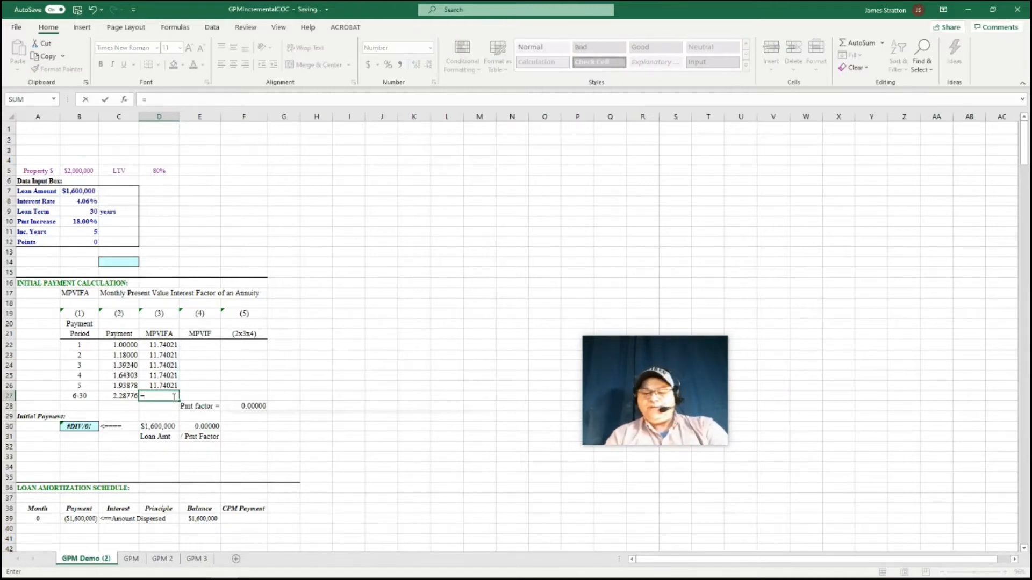
text(pv()
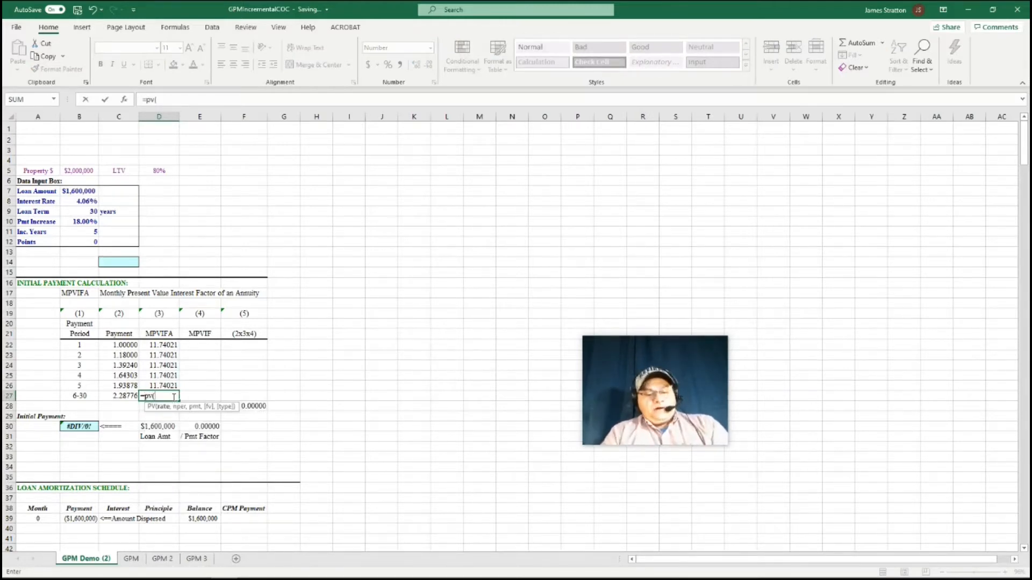
click(87, 201)
key(F4)
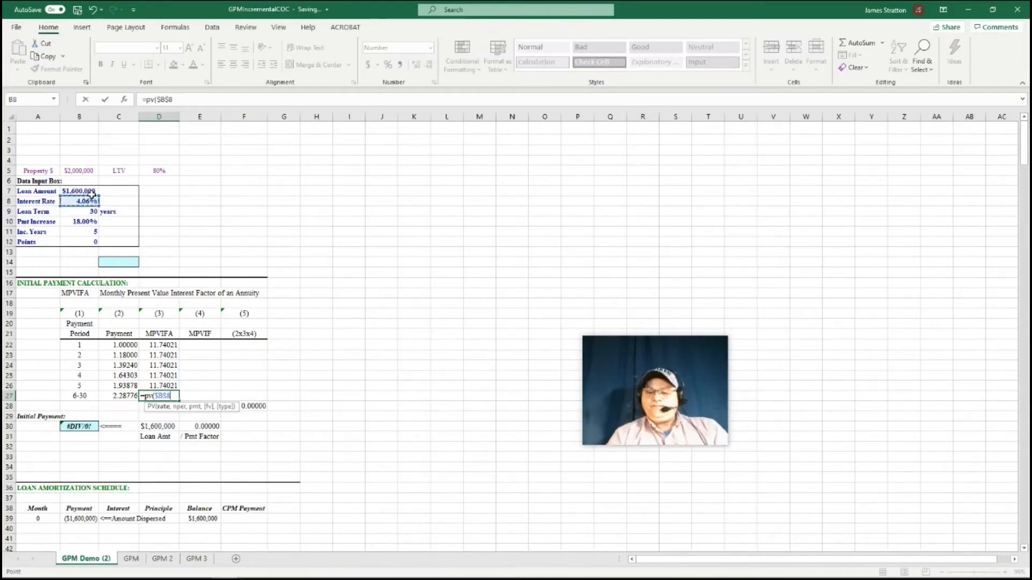
text(/12)
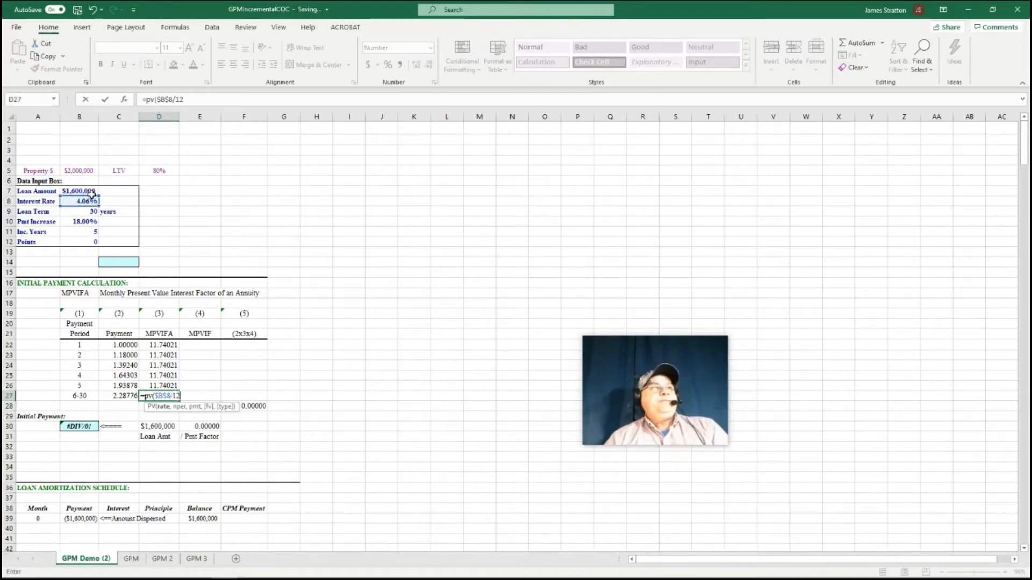
text(,)
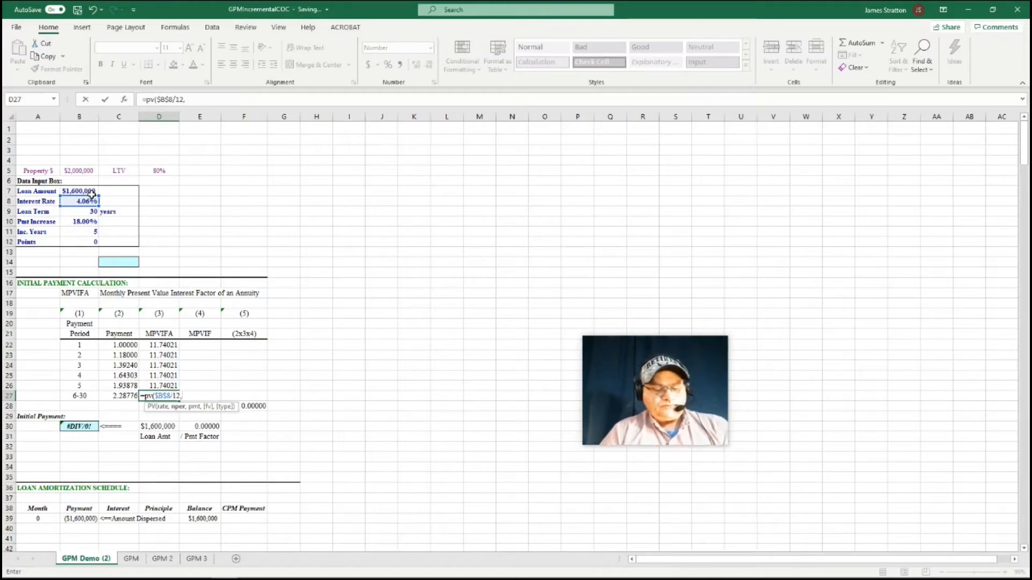
text(()
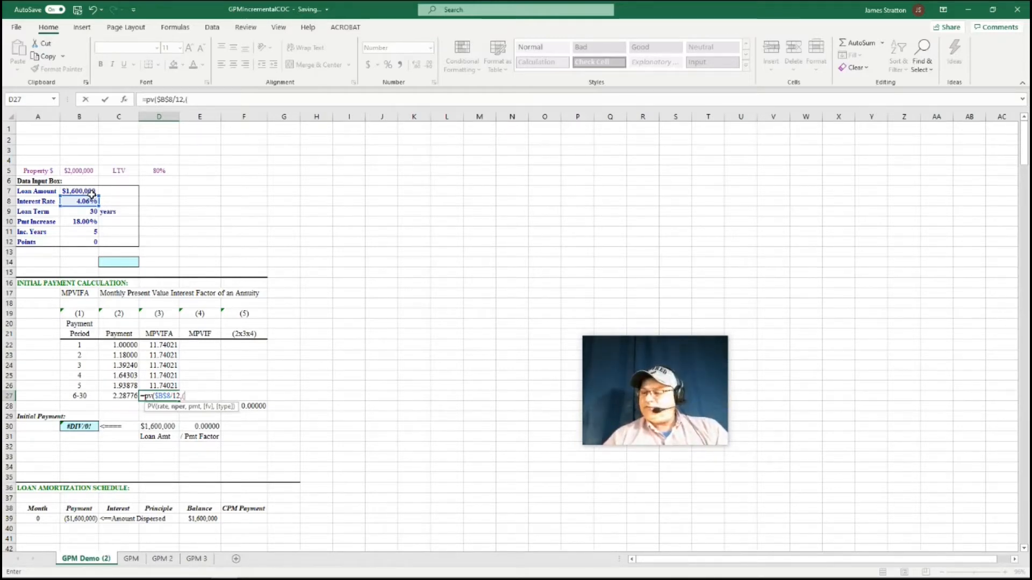
text(25*12)
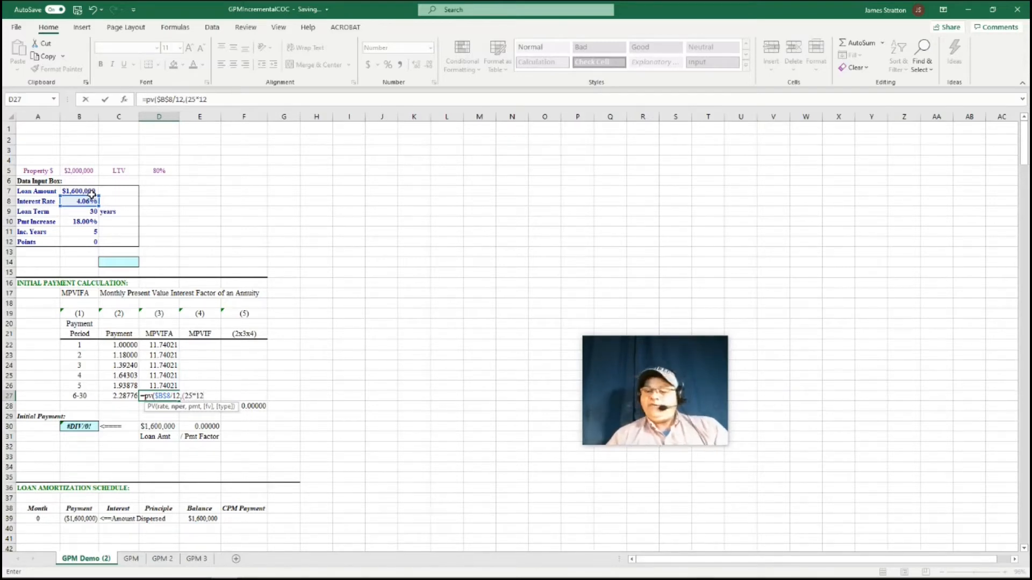
text(),1)
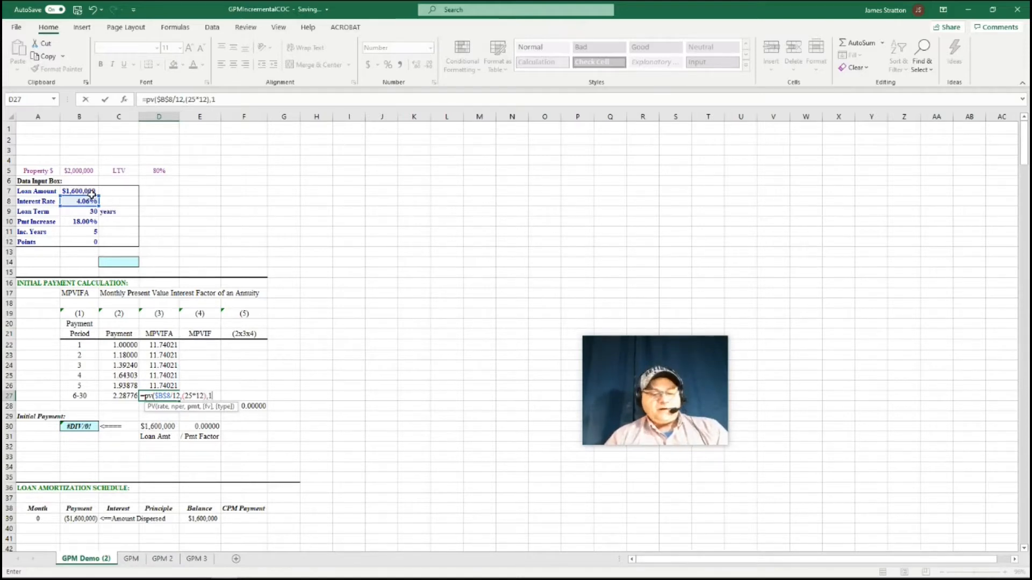
text())
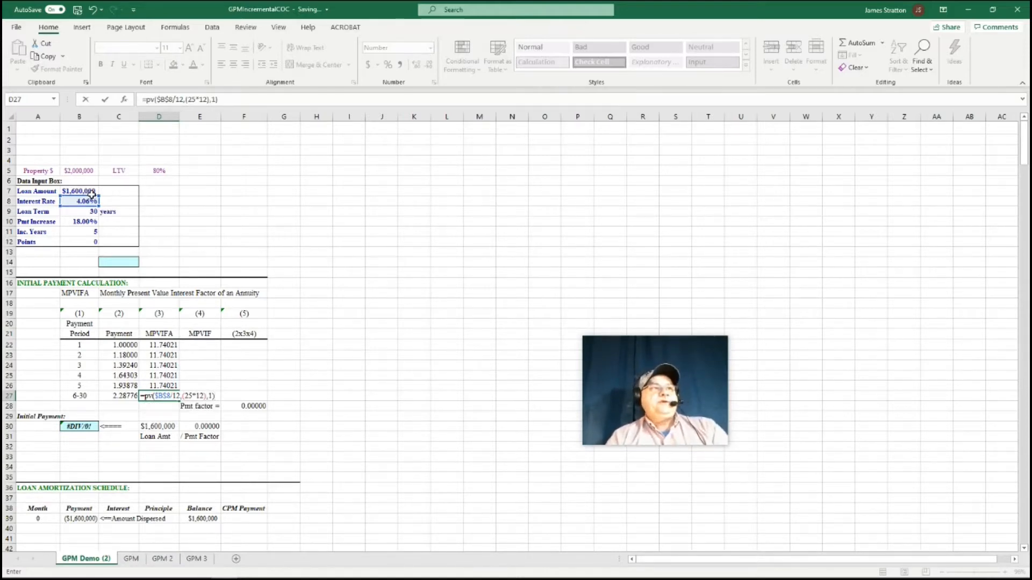
text(*-1)
key(Return)
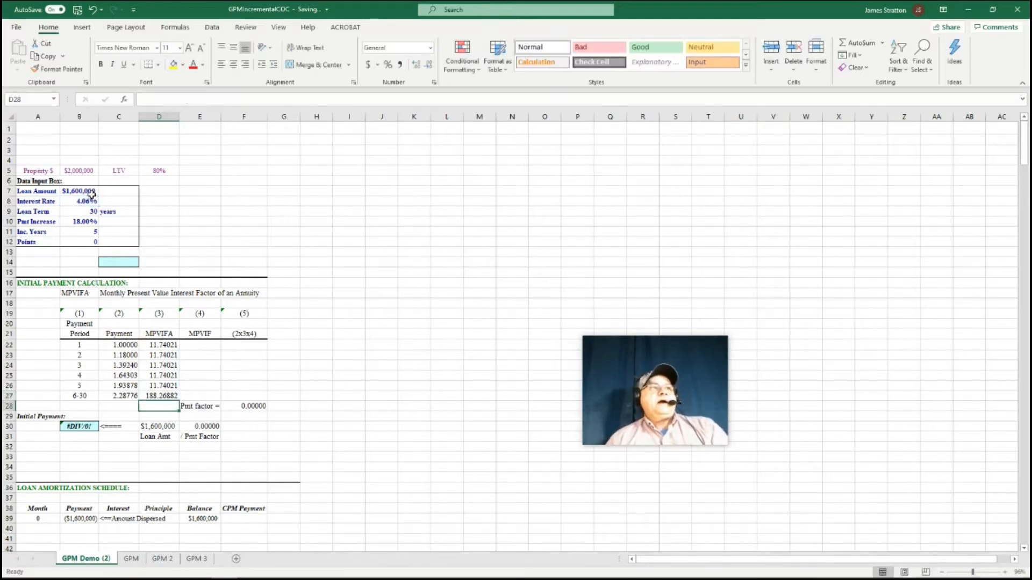
Enter 1 as the period 1 MPVIF in cell E22
click(199, 344)
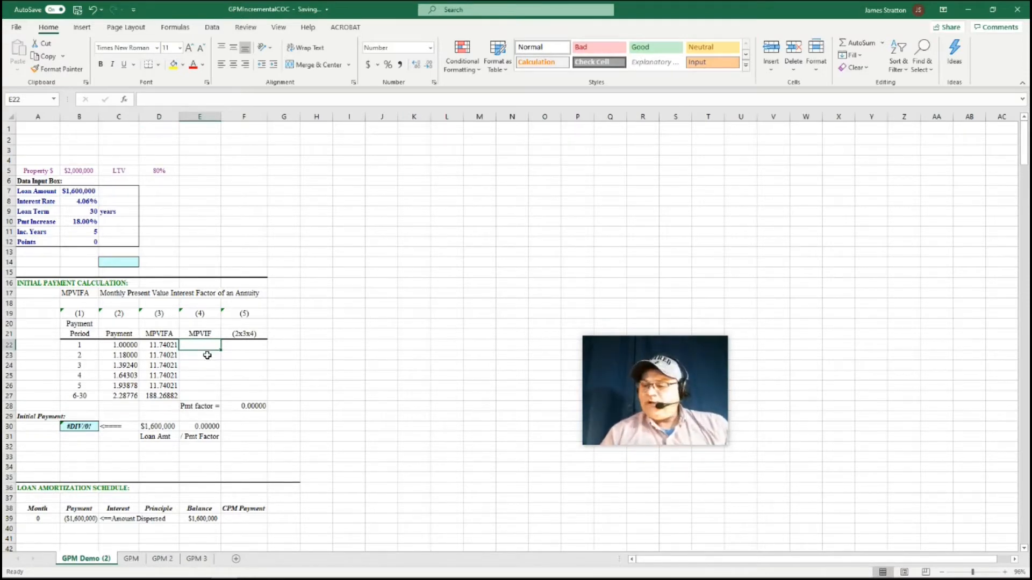
text(1)
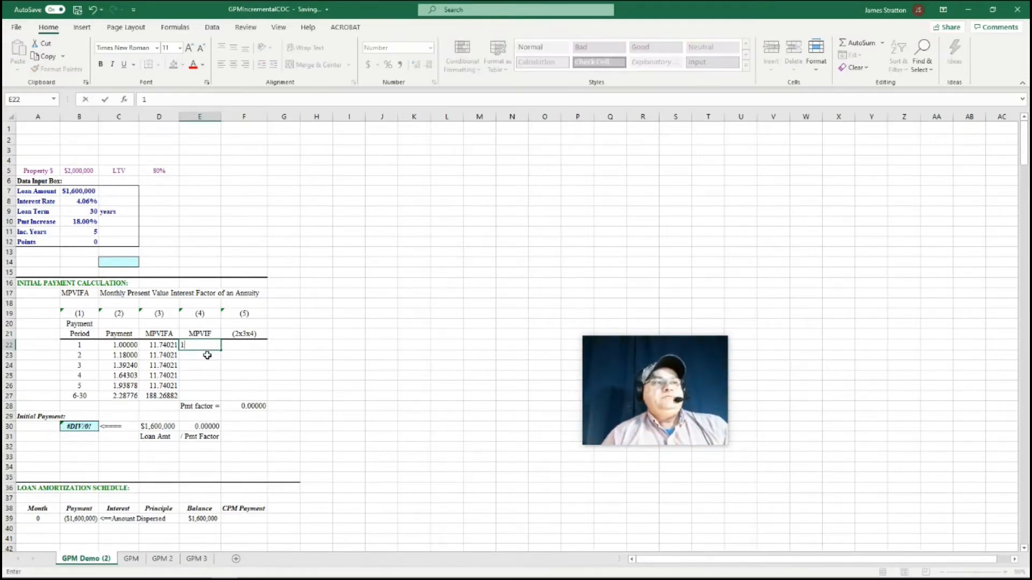
key(Return)
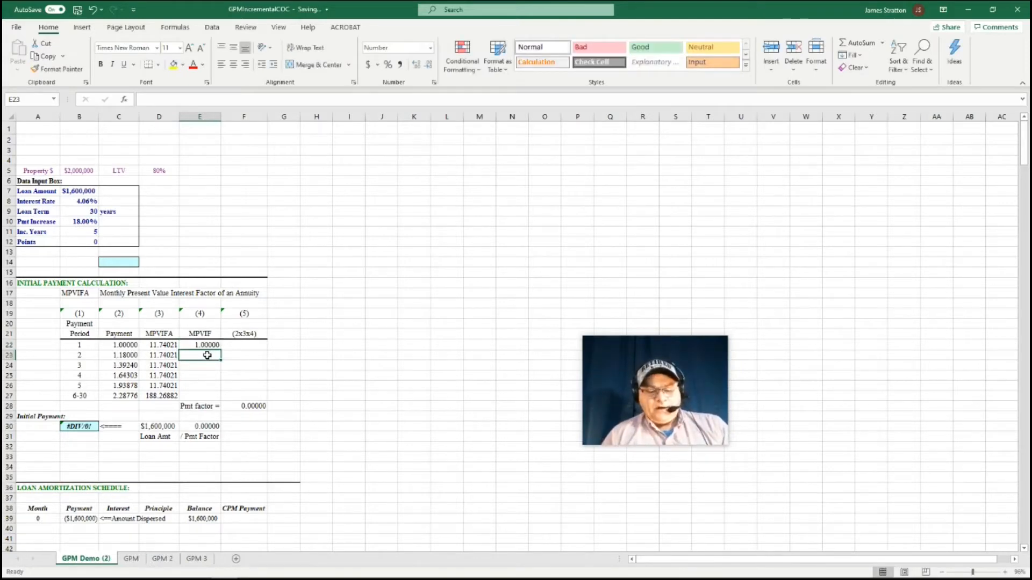
Enter the period 2 MPVIF in E23 as =(1/(1+($B$8/12))^(B22*12)) and fill it down through periods 6-30 in E27
text(=)
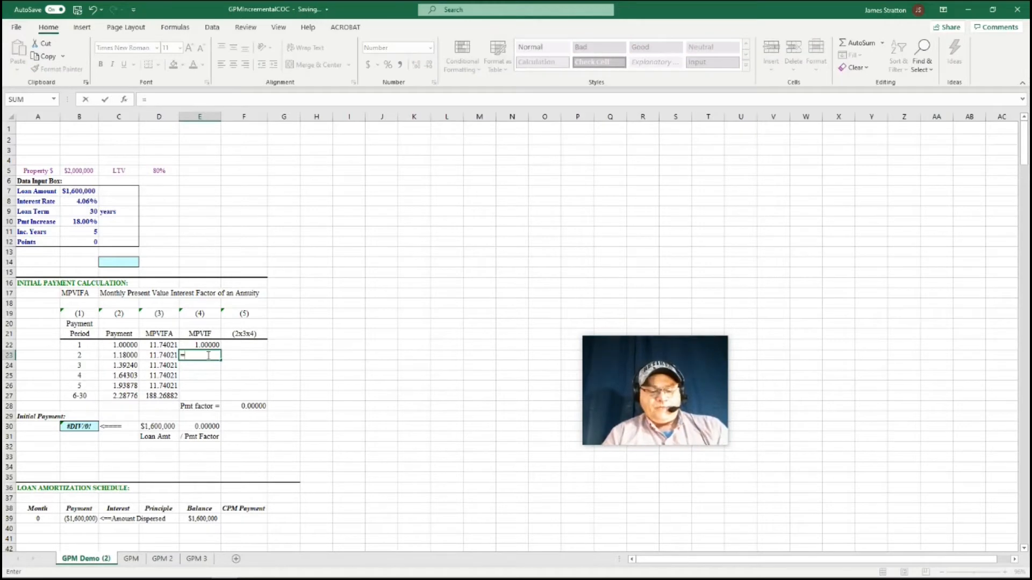
text(()
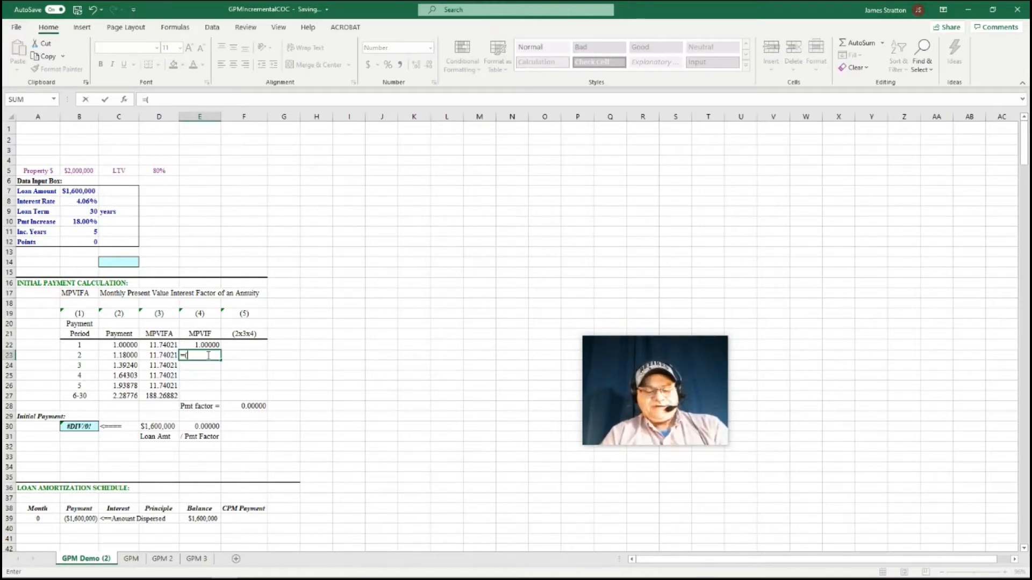
text(1/()
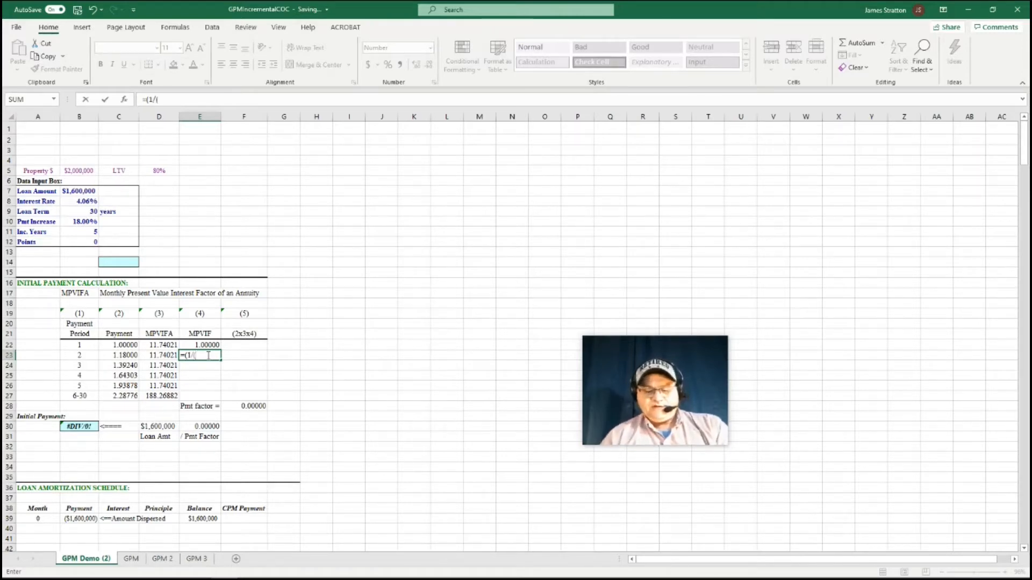
text(1+()
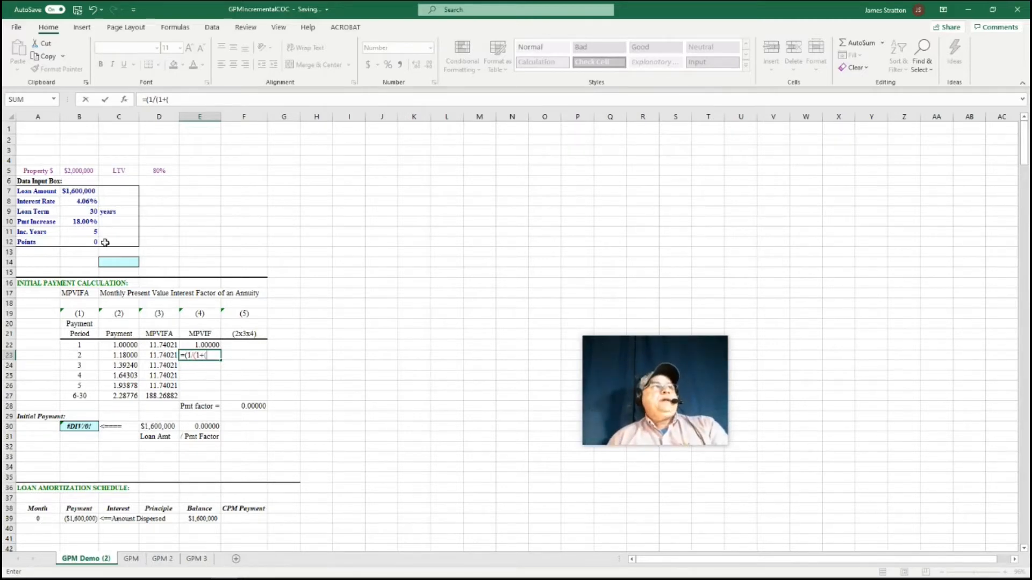
click(86, 202)
key(F4)
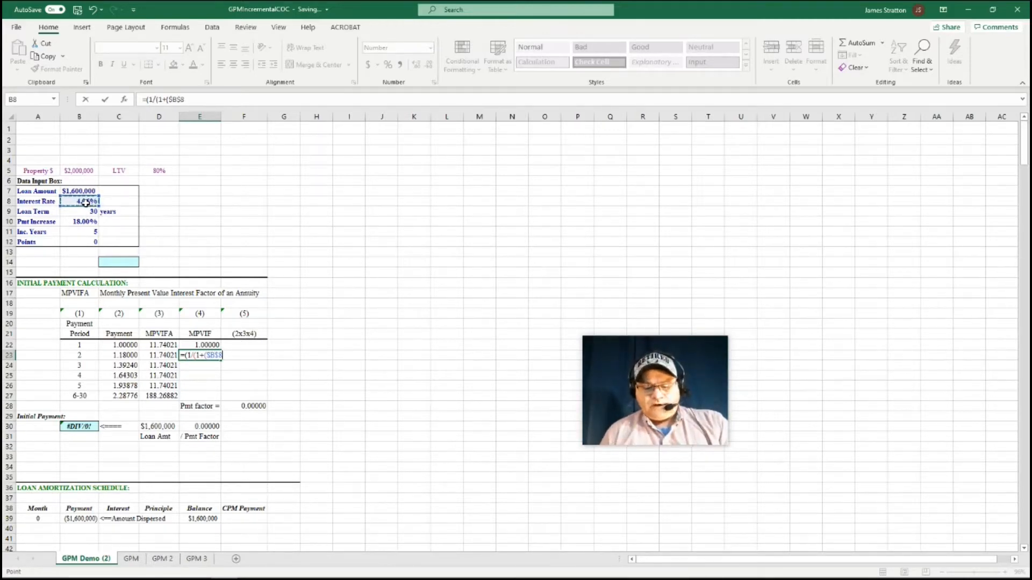
text(/12))^)
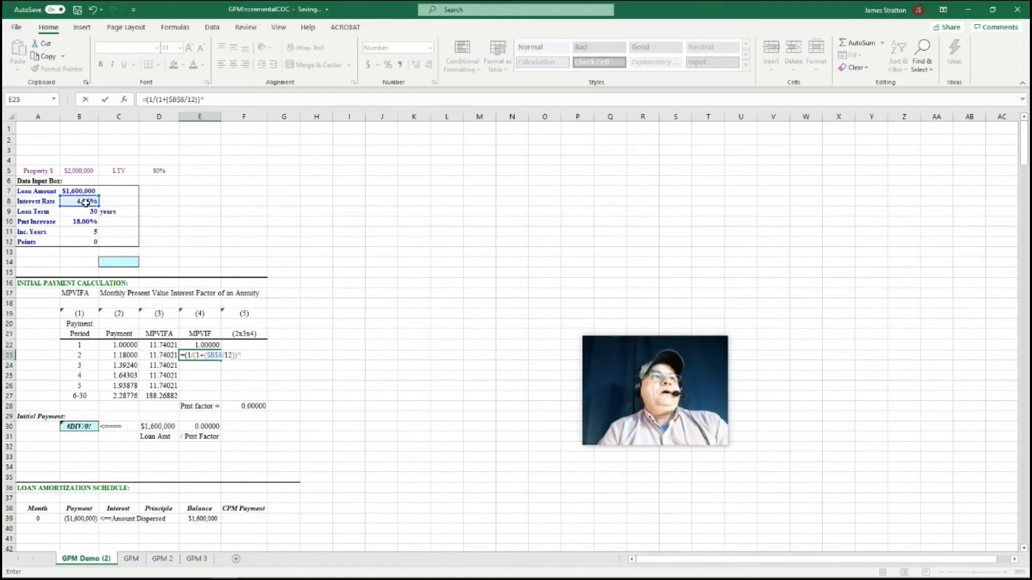
text(()
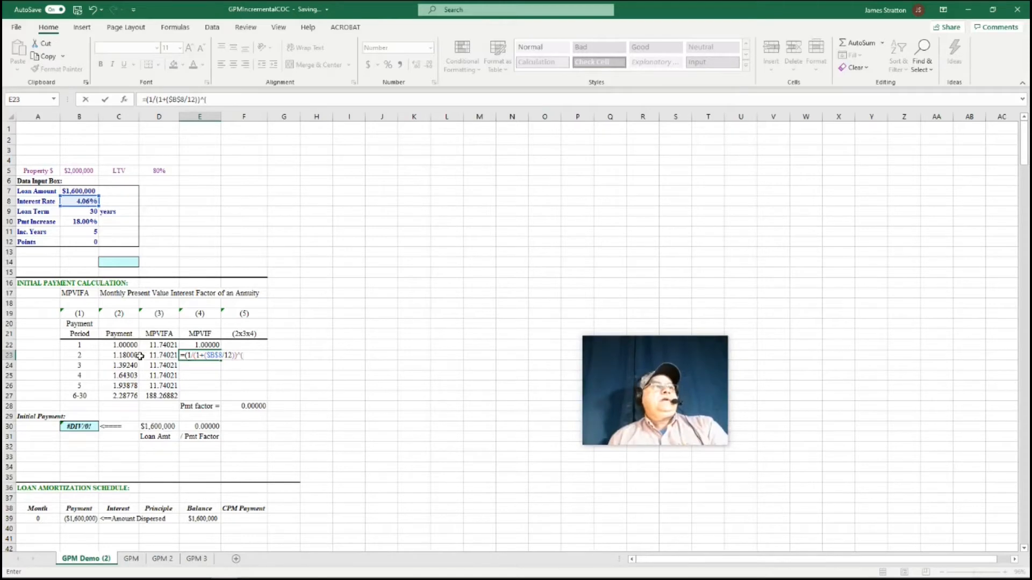
click(81, 344)
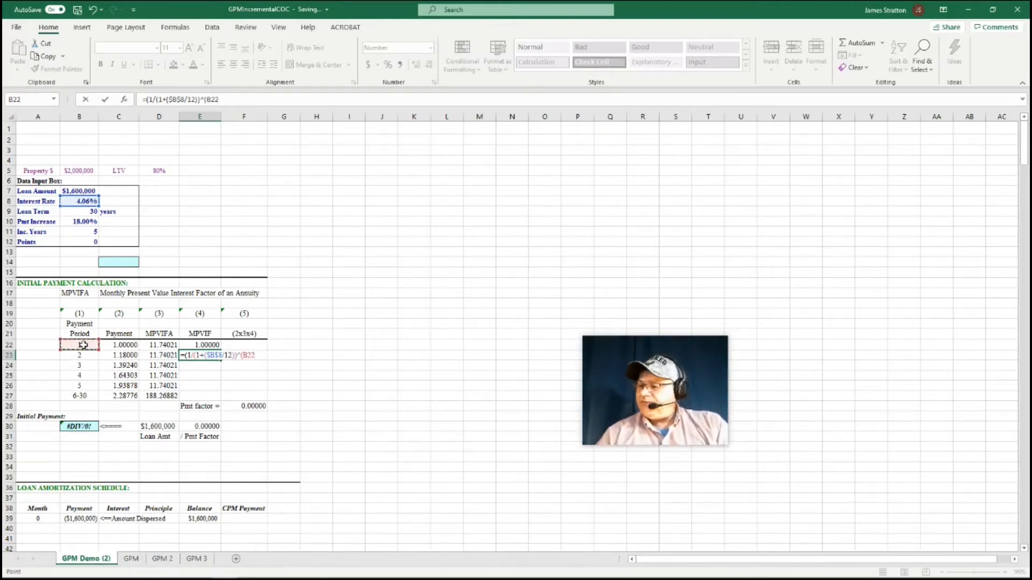
text(*12)
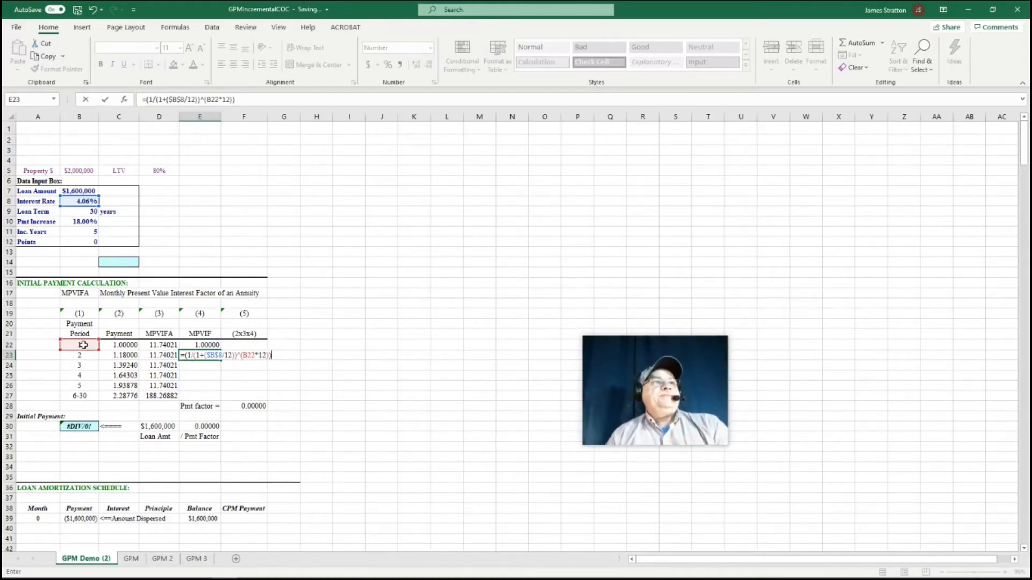
key(Return)
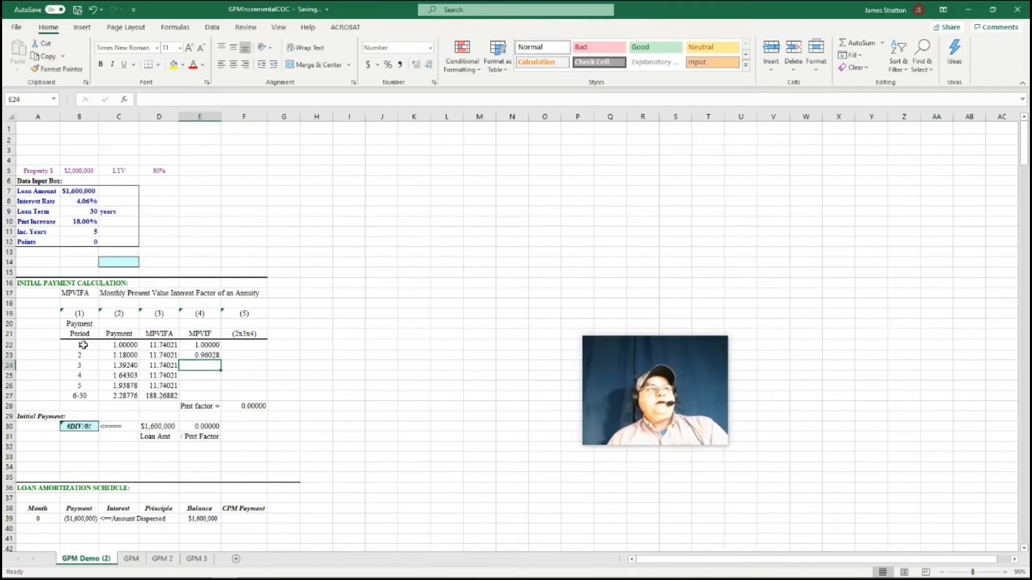
click(204, 354)
drag(221, 360, 219, 402)
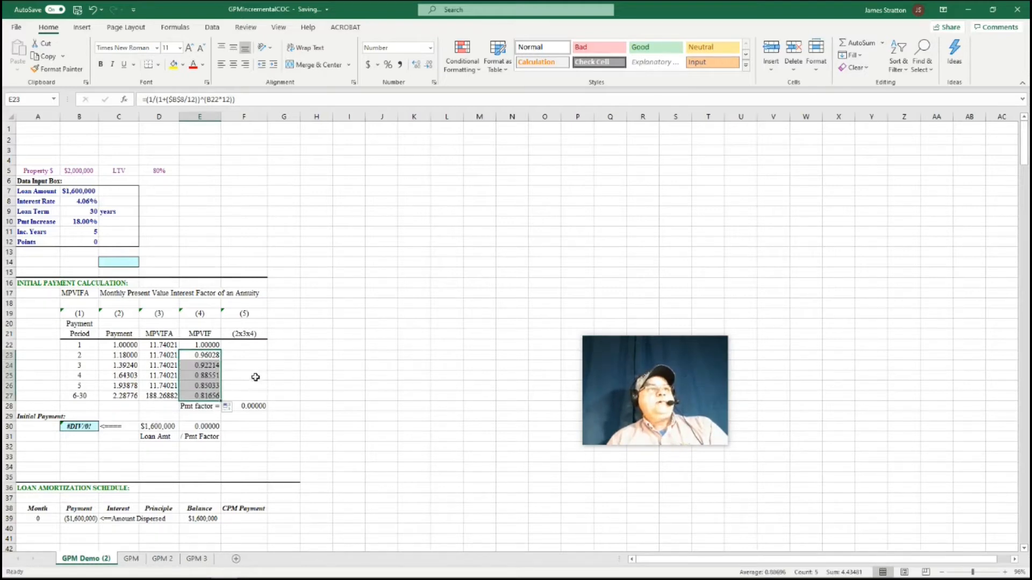
Enter the period 1 product in F22 as =C22*D22*E22 and fill it down through periods 6-30 in F27
click(253, 343)
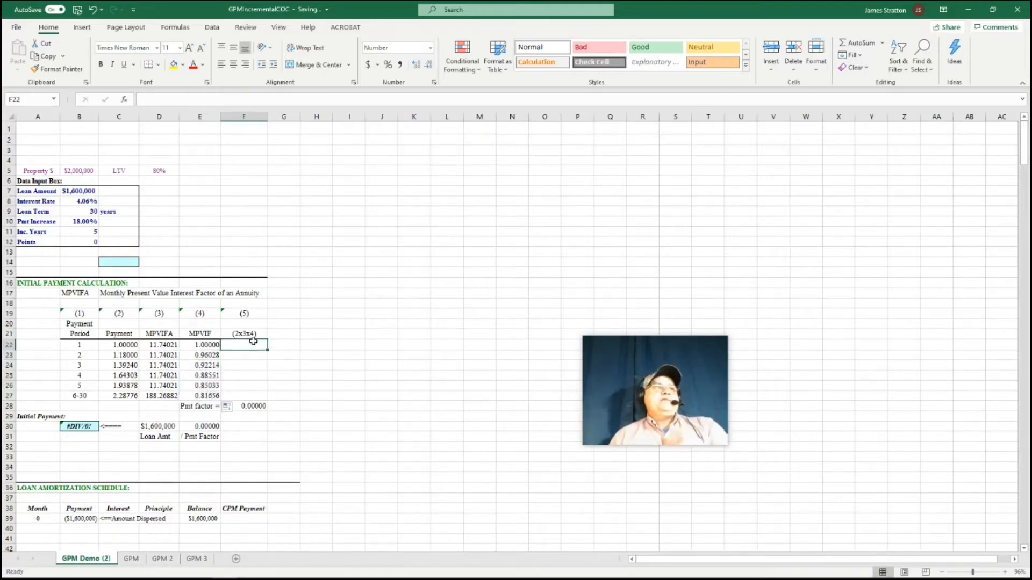
text(=)
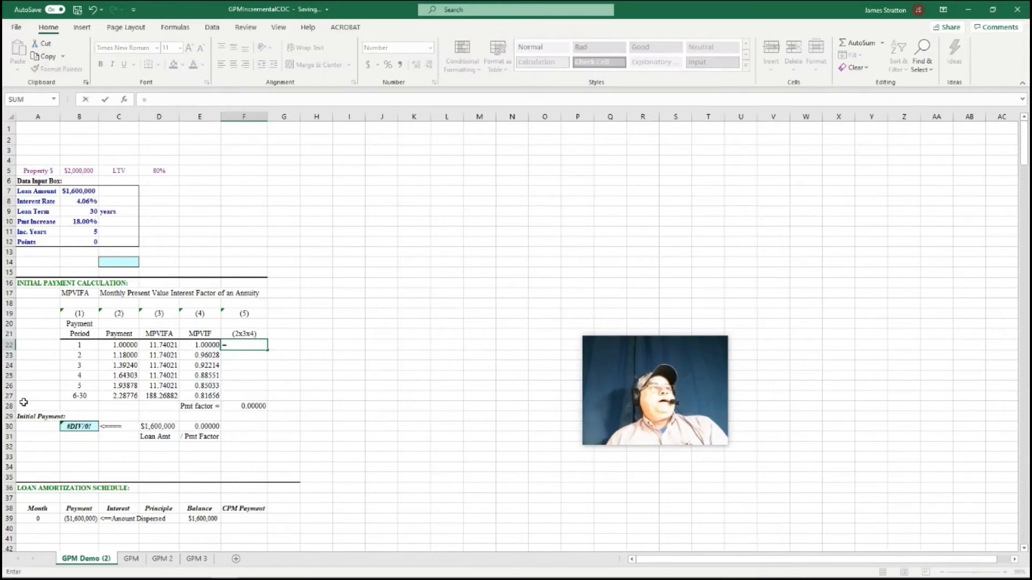
click(113, 346)
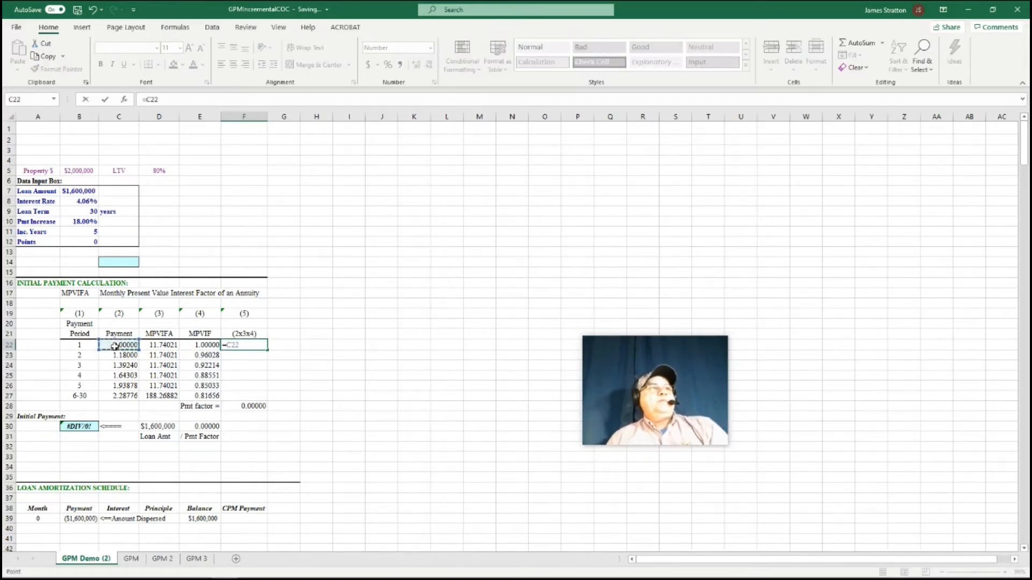
text(*)
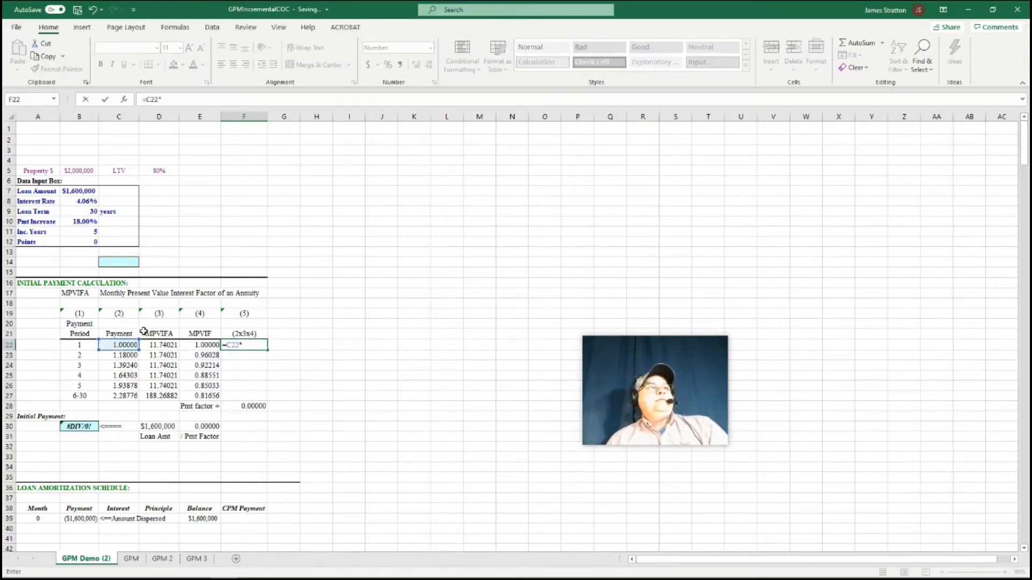
click(155, 345)
text(*)
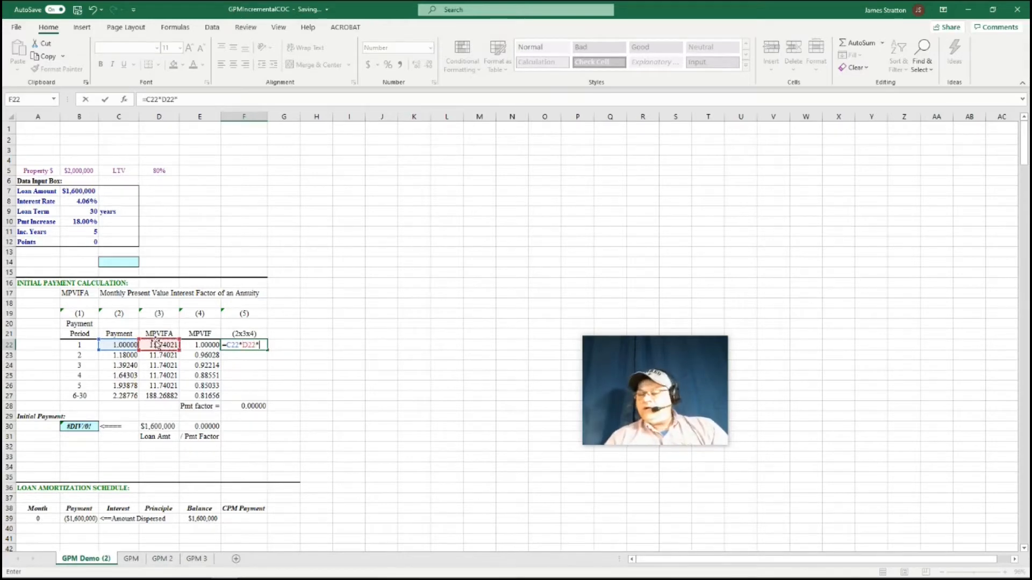
click(205, 347)
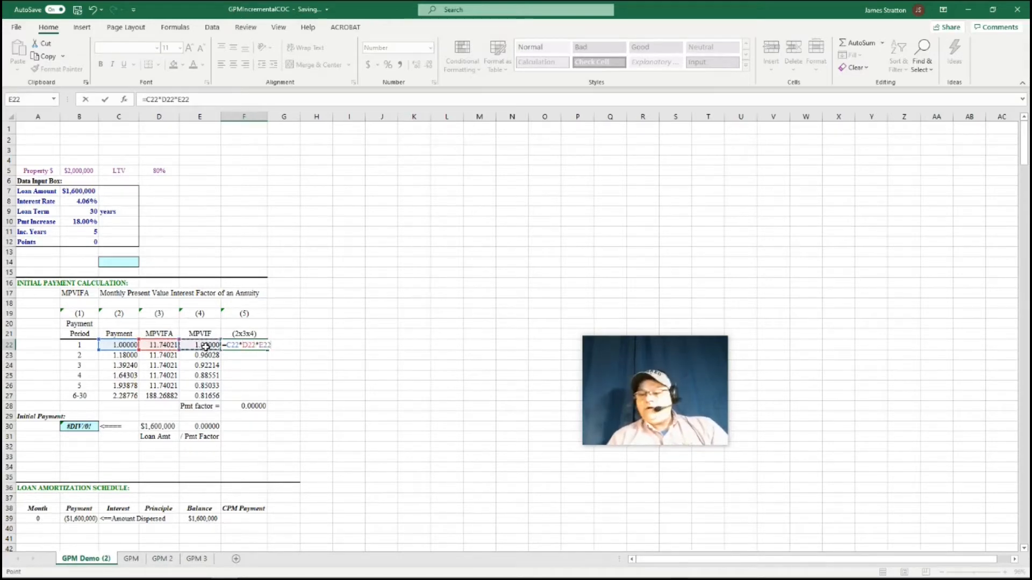
key(Return)
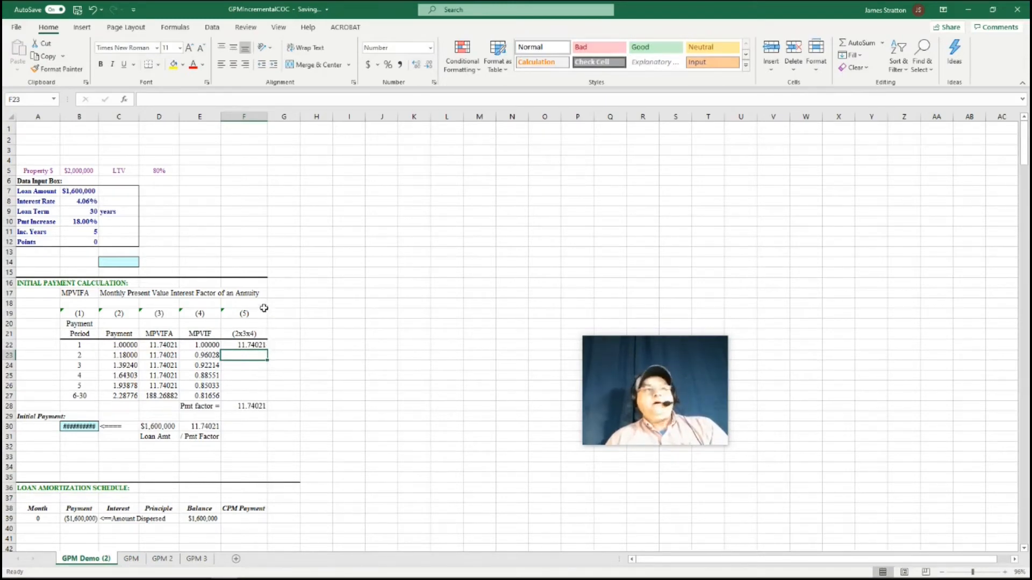
click(256, 348)
drag(267, 351, 266, 400)
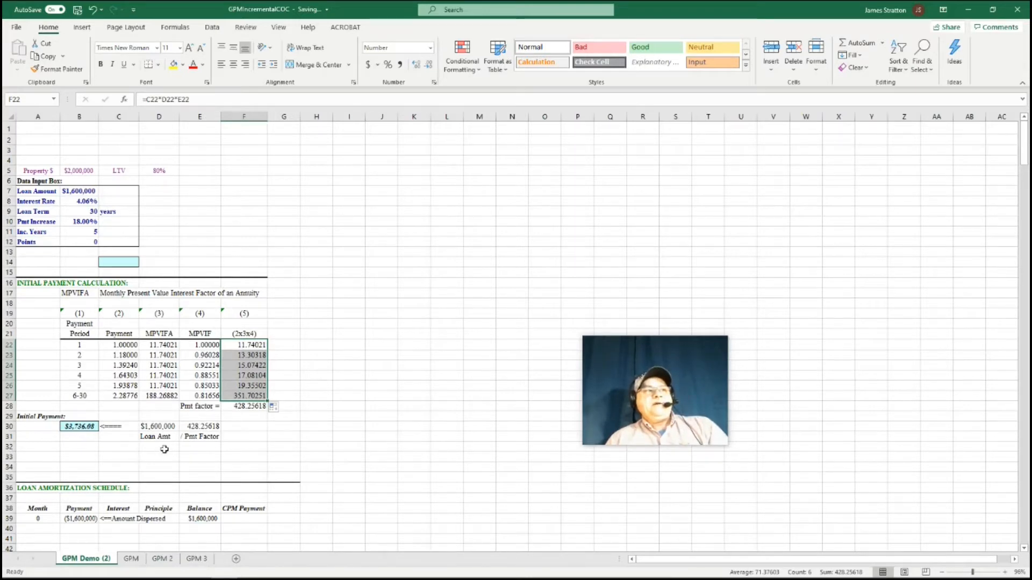
Number the amortization schedule's months from 1 in A40 and 2 in A41, filling the series down to 360 in A399
scroll(48, 471, down, 2)
click(43, 466)
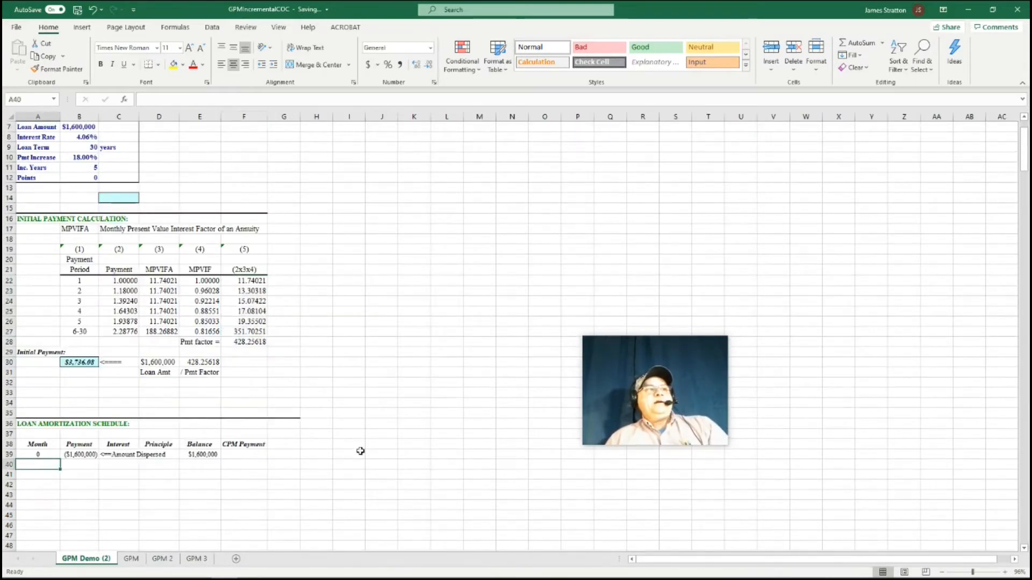
scroll(362, 450, down, 3)
scroll(364, 436, down, 2)
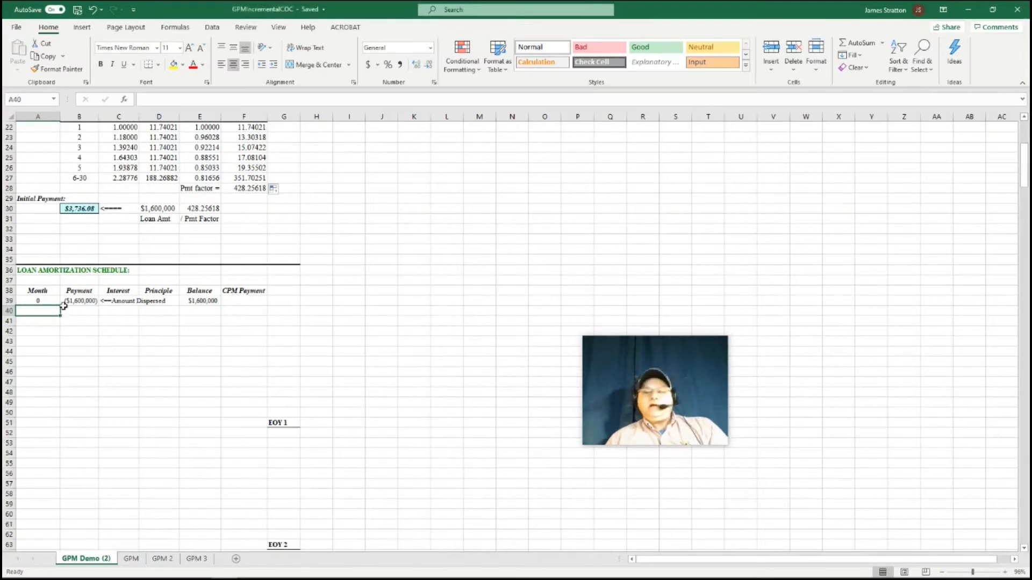
text(1)
key(Return)
text(2)
key(Return)
drag(49, 312, 62, 547)
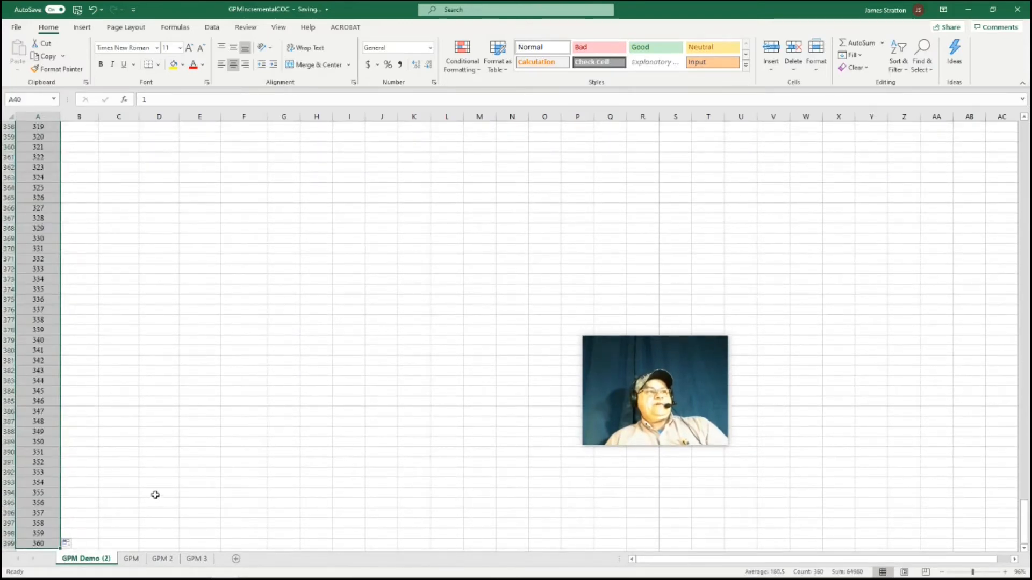
click(157, 492)
Enter the month 1 payment in B40 as =B30, linking it to the initial payment
scroll(177, 380, up, 11)
scroll(201, 351, up, 20)
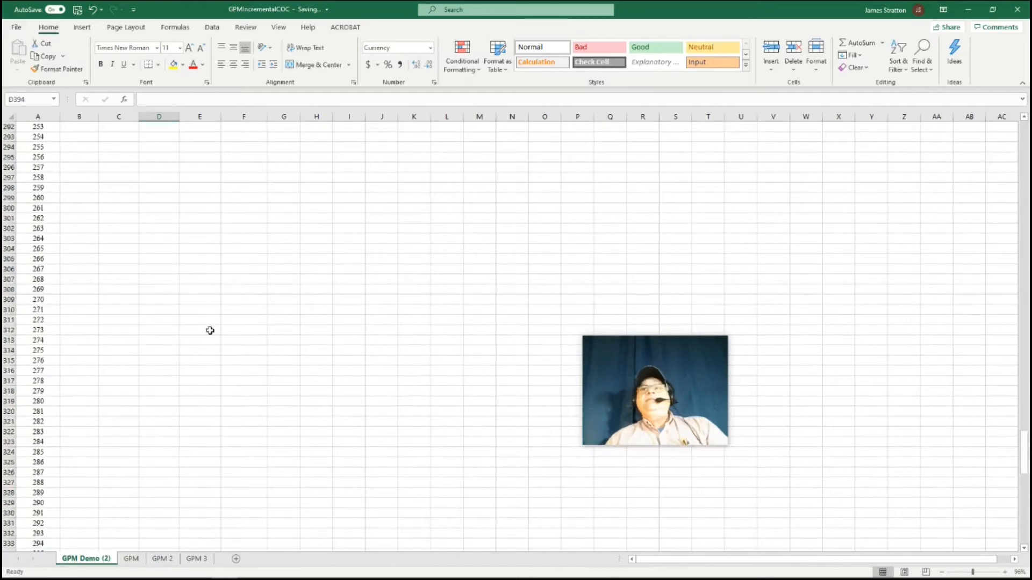
scroll(238, 236, up, 20)
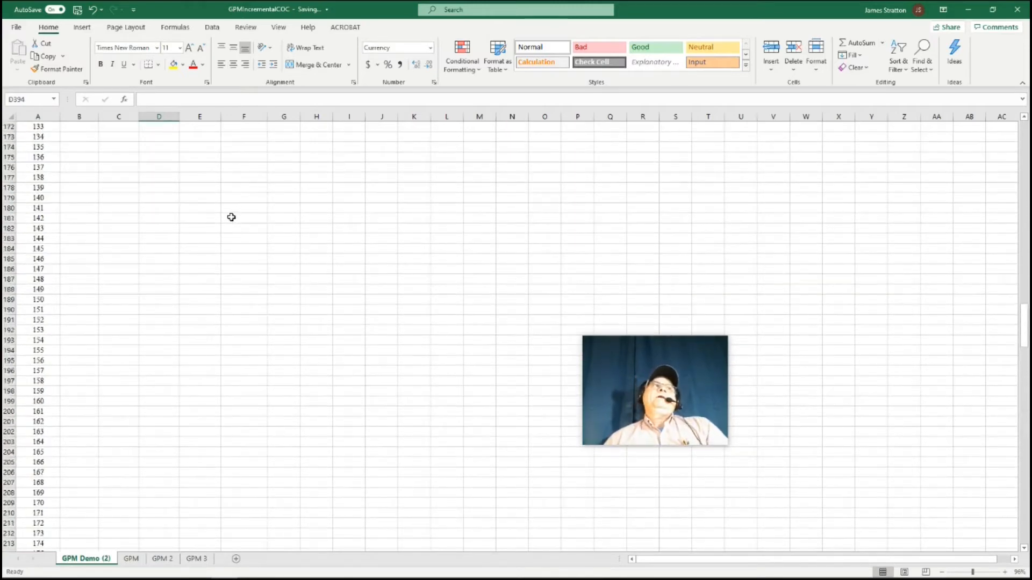
scroll(232, 189, up, 20)
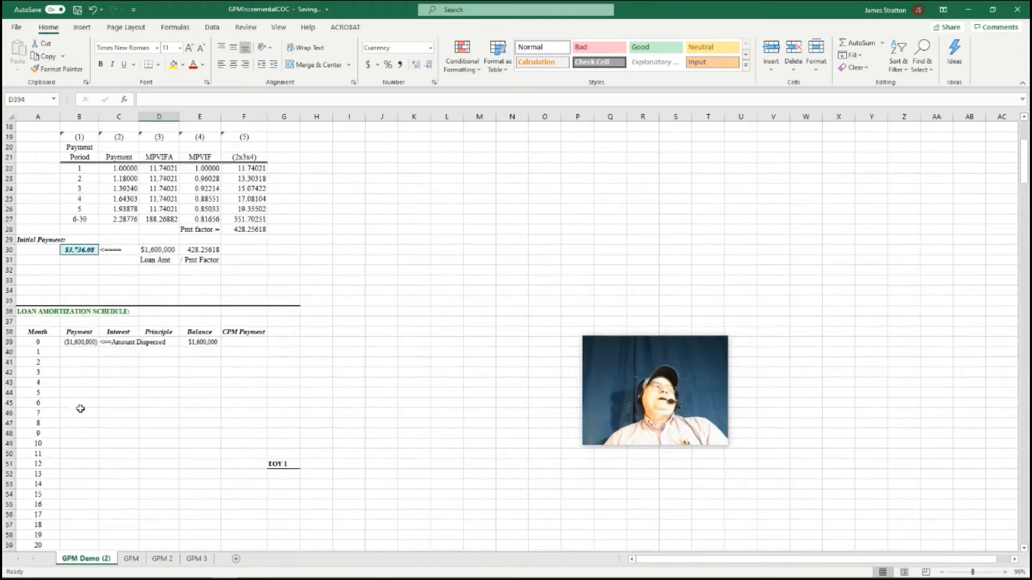
click(75, 354)
text(=)
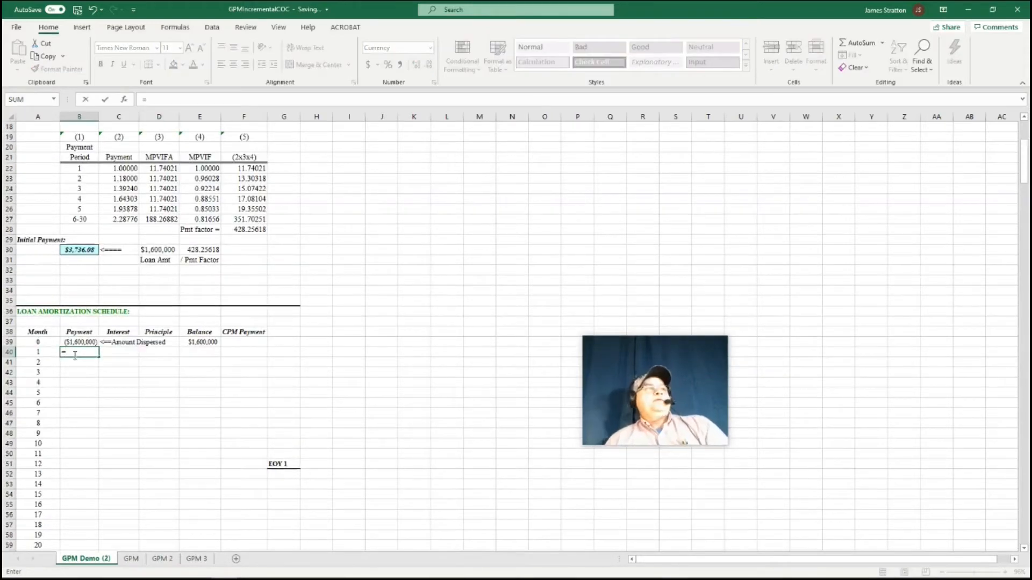
click(80, 250)
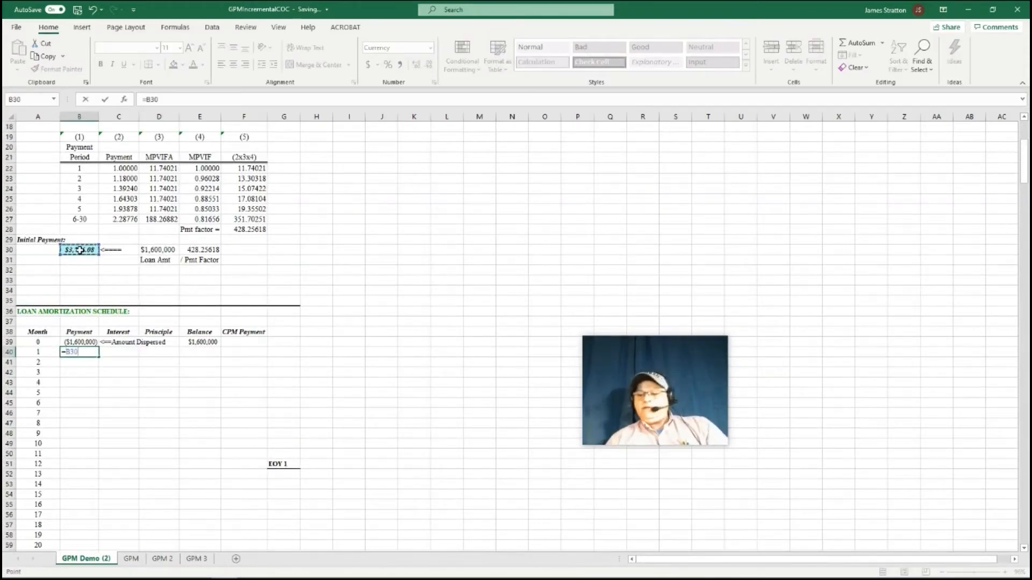
key(Return)
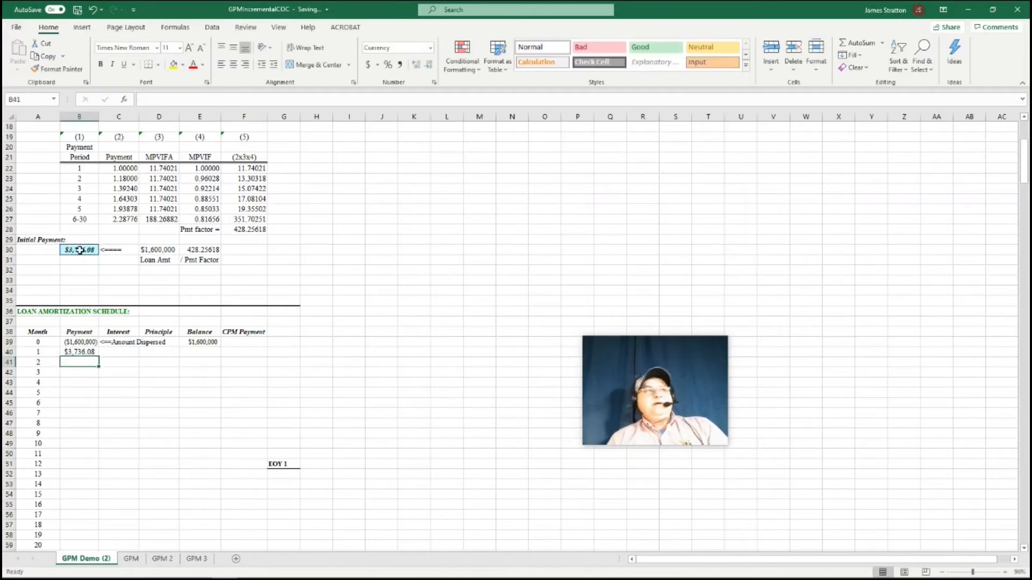
Enter the month 2 payment in B41 as =B40 and fill it down through month 12 in B51
text(=)
click(81, 353)
key(Return)
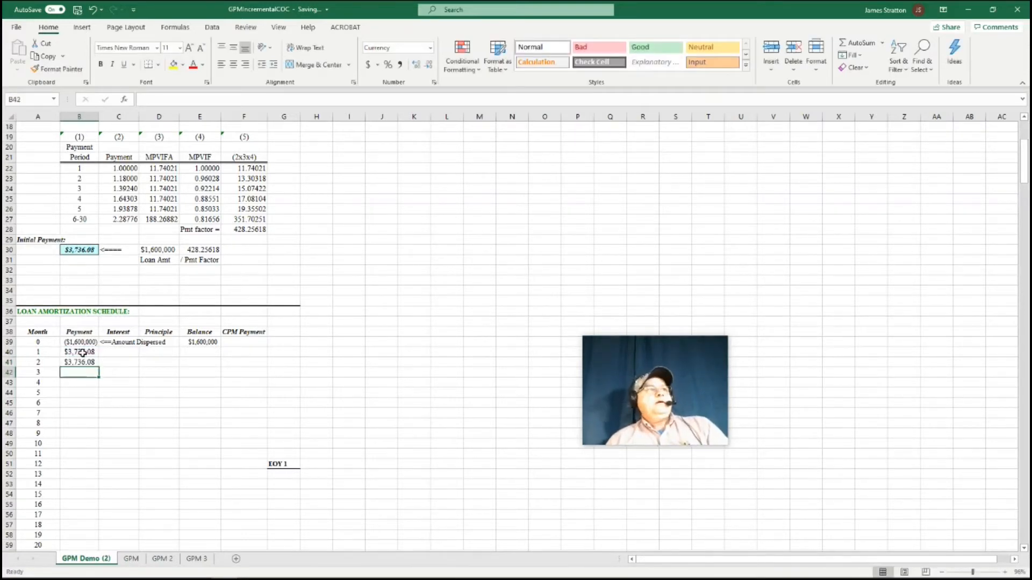
click(86, 362)
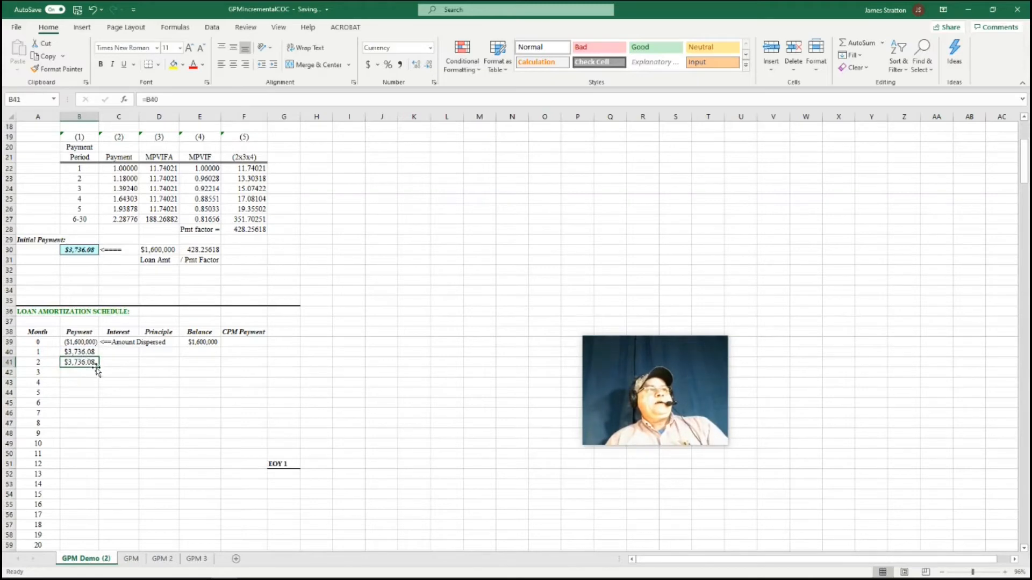
drag(97, 367, 89, 468)
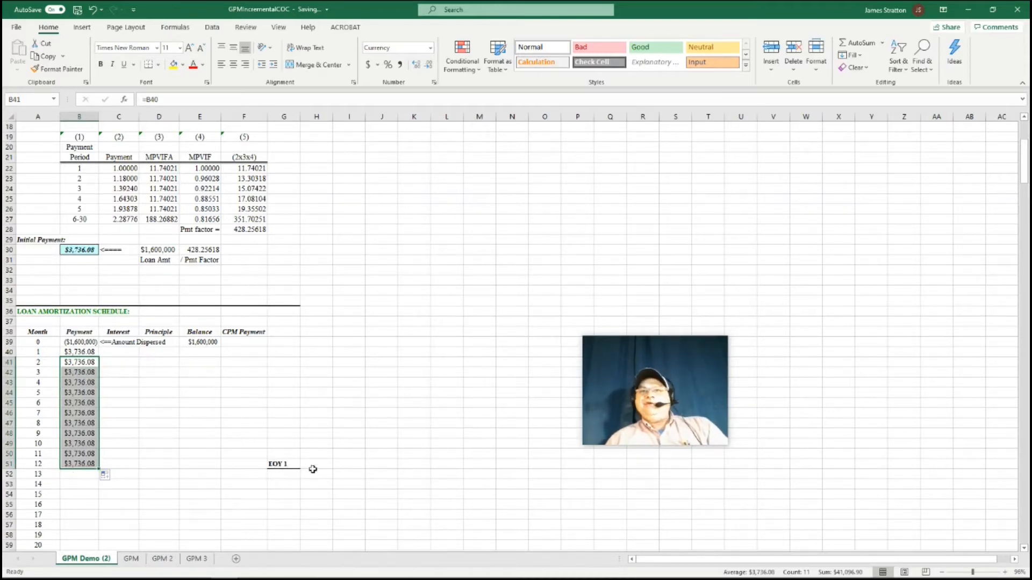
Enter the month 13 payment in B52 as =$B$51*(1+$B$10) and fill it down through month 360 in B399
click(77, 475)
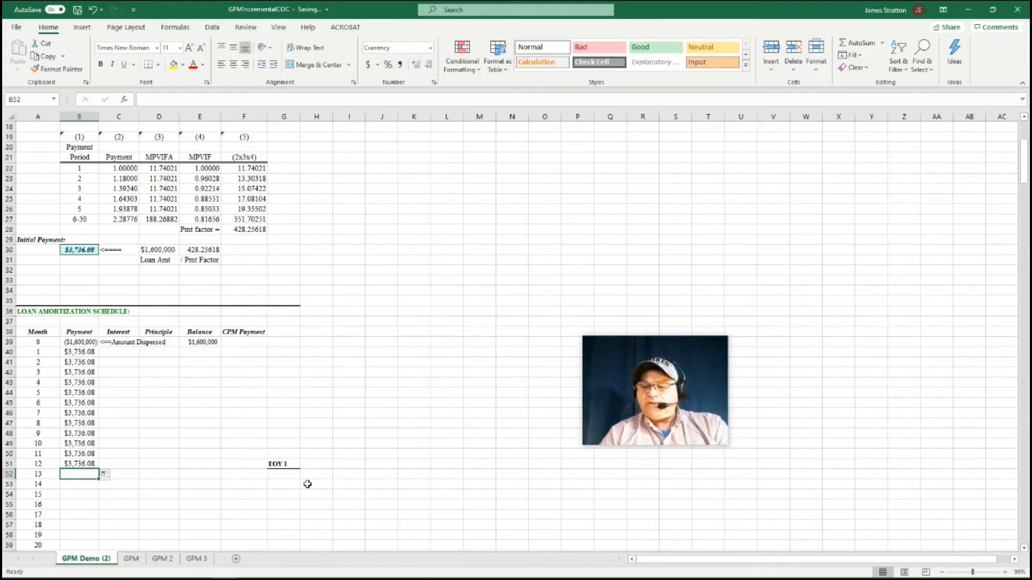
text(=)
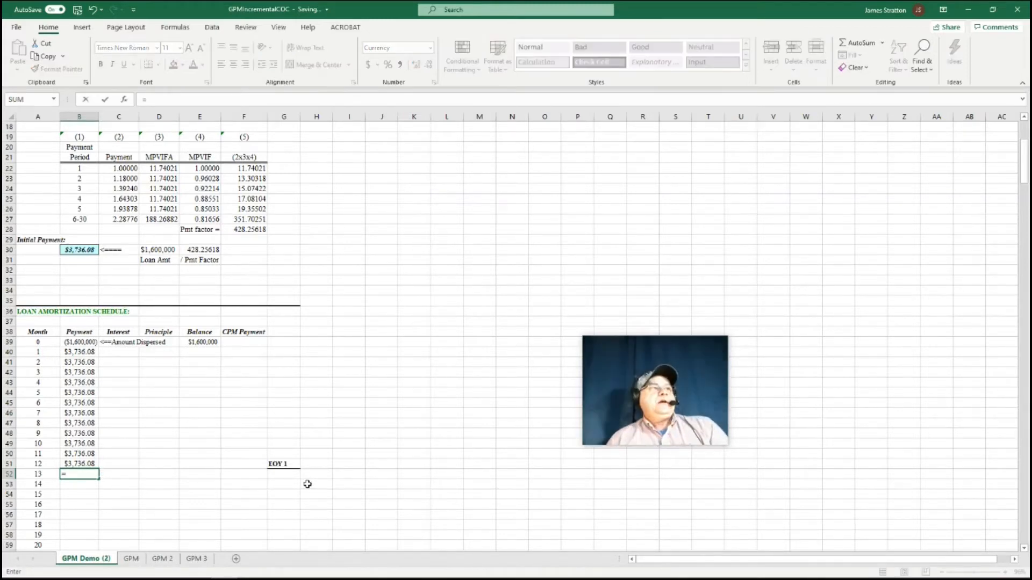
click(82, 465)
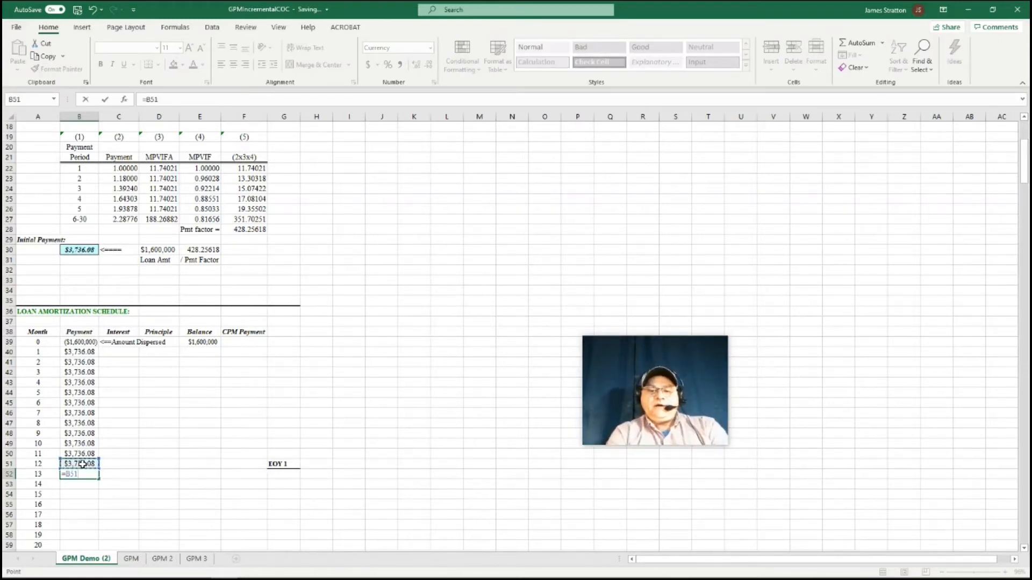
key(F4)
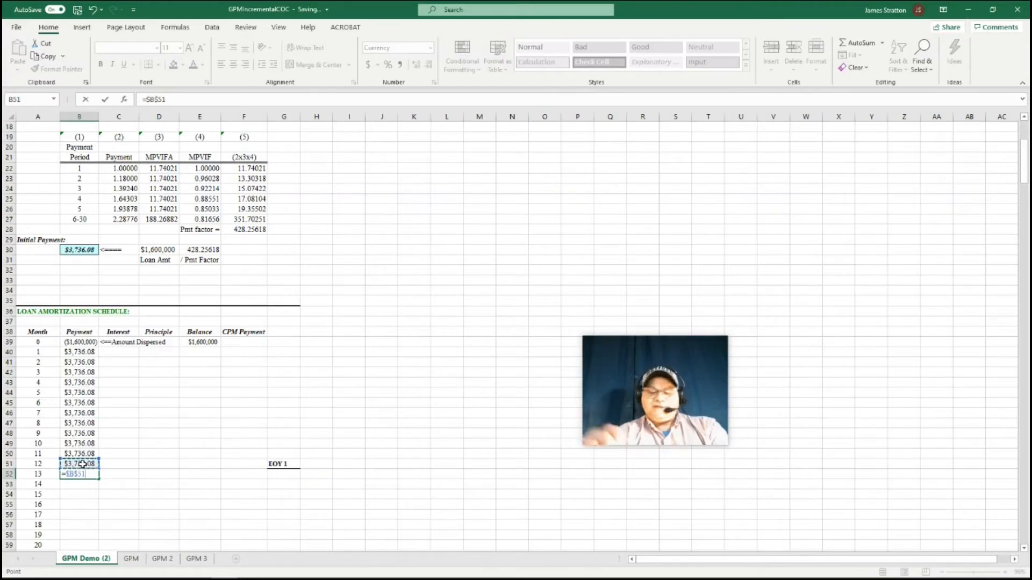
text(*)
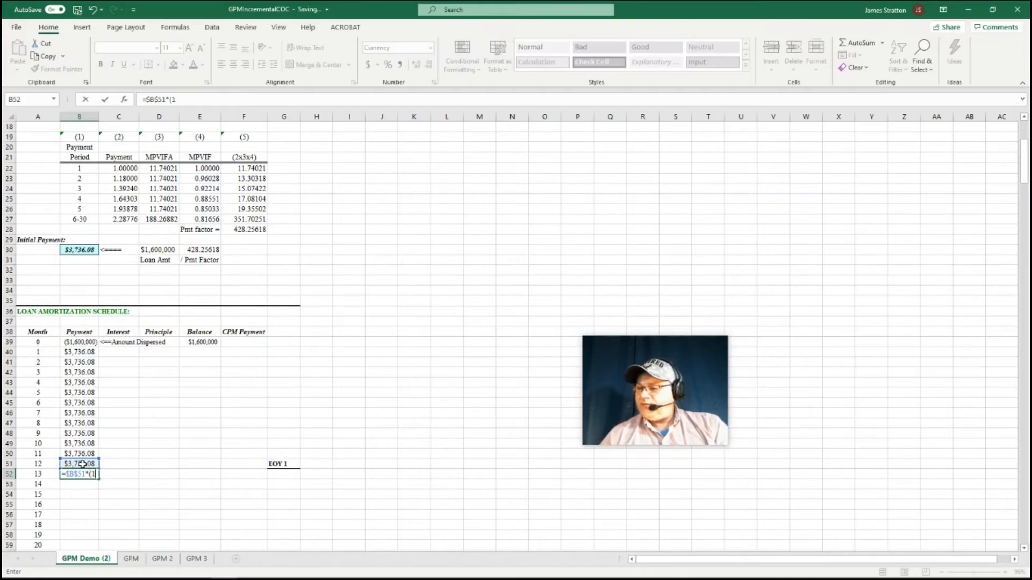
text((1+)
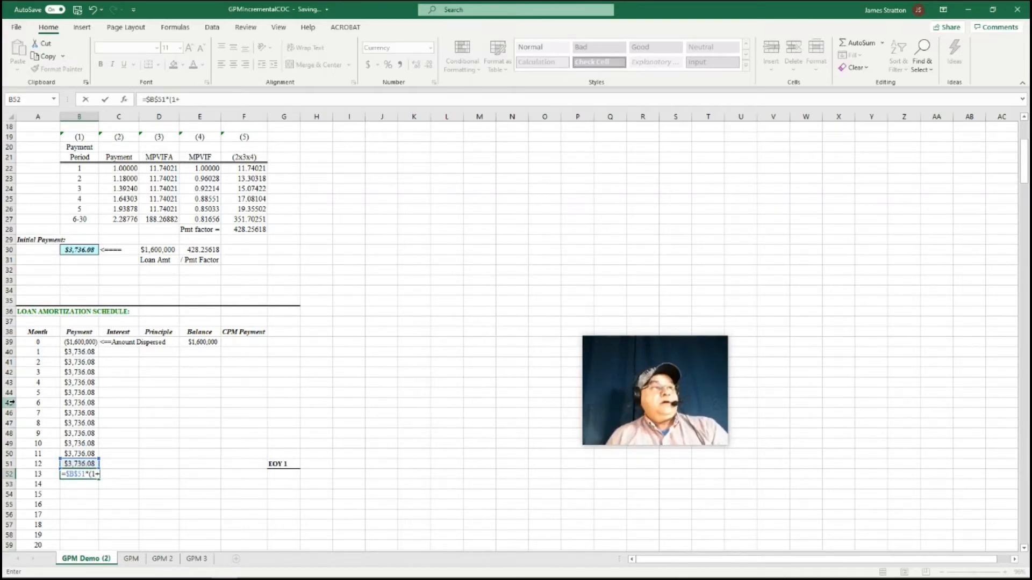
scroll(152, 253, up, 6)
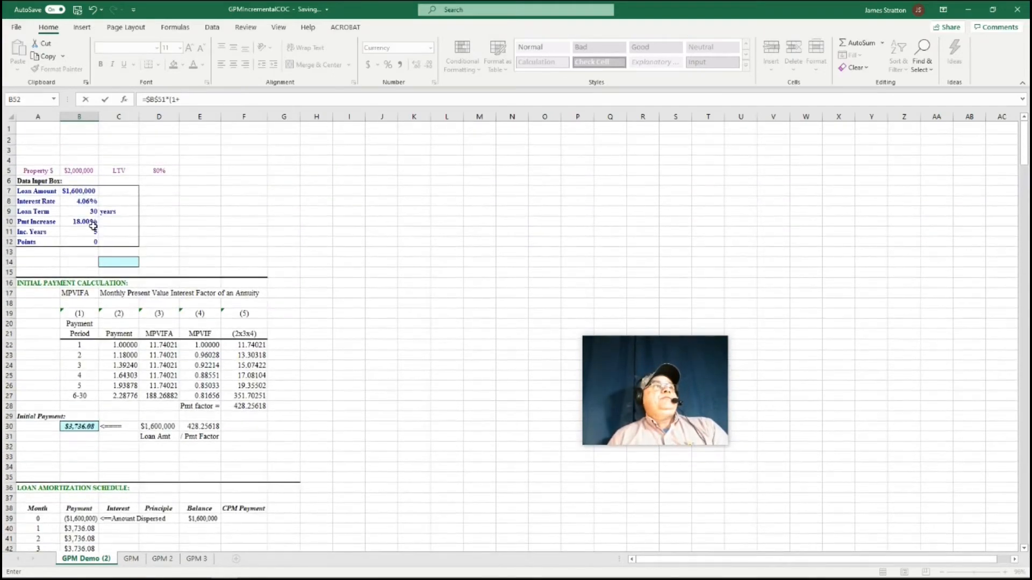
click(82, 219)
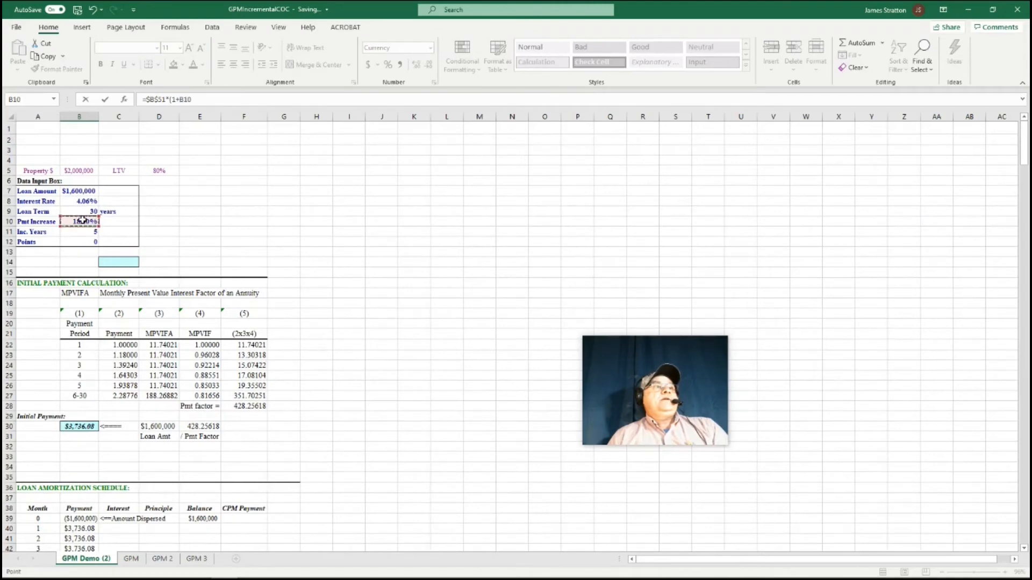
key(F4)
scroll(82, 220, down, 10)
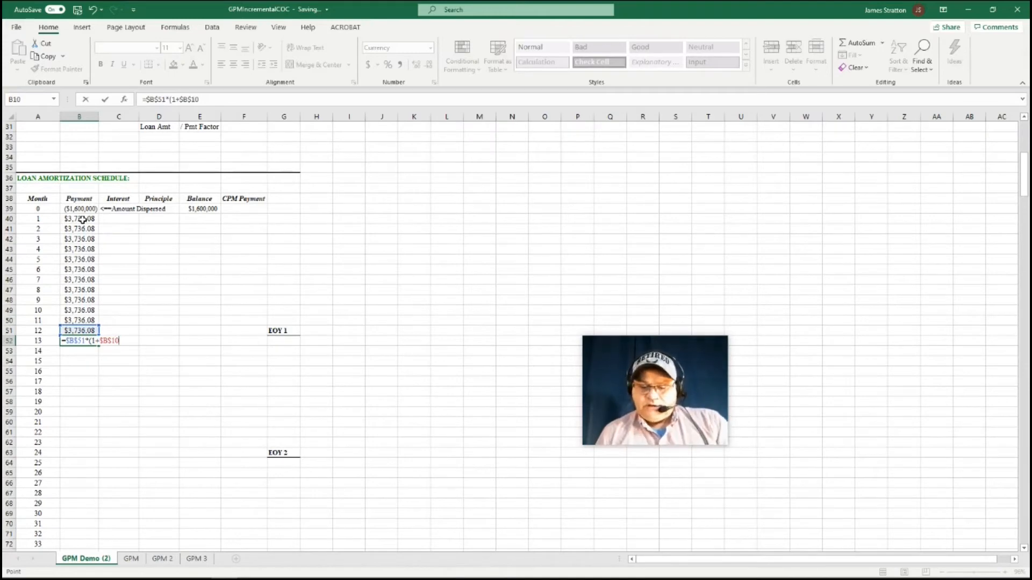
text())
key(Return)
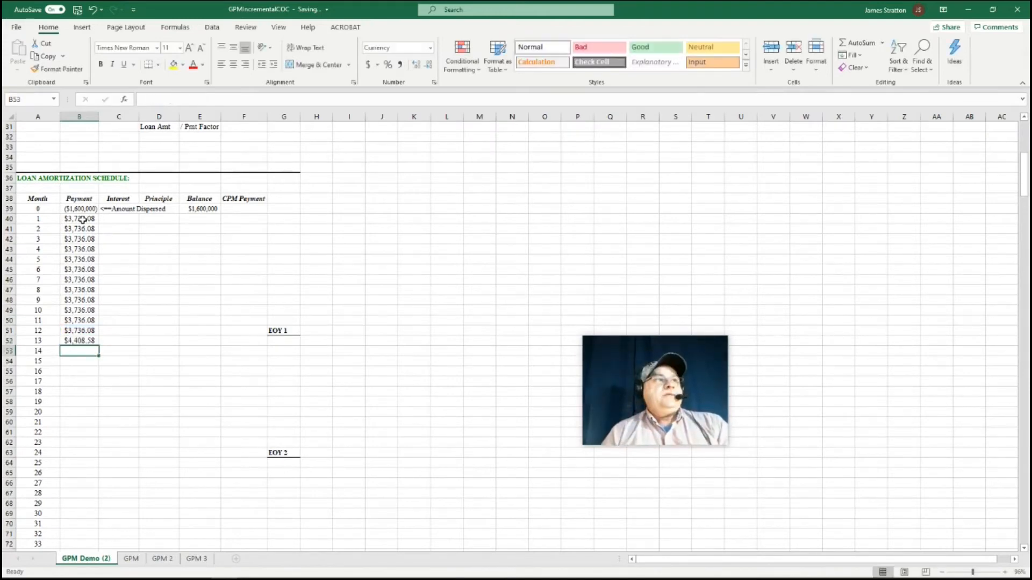
click(91, 342)
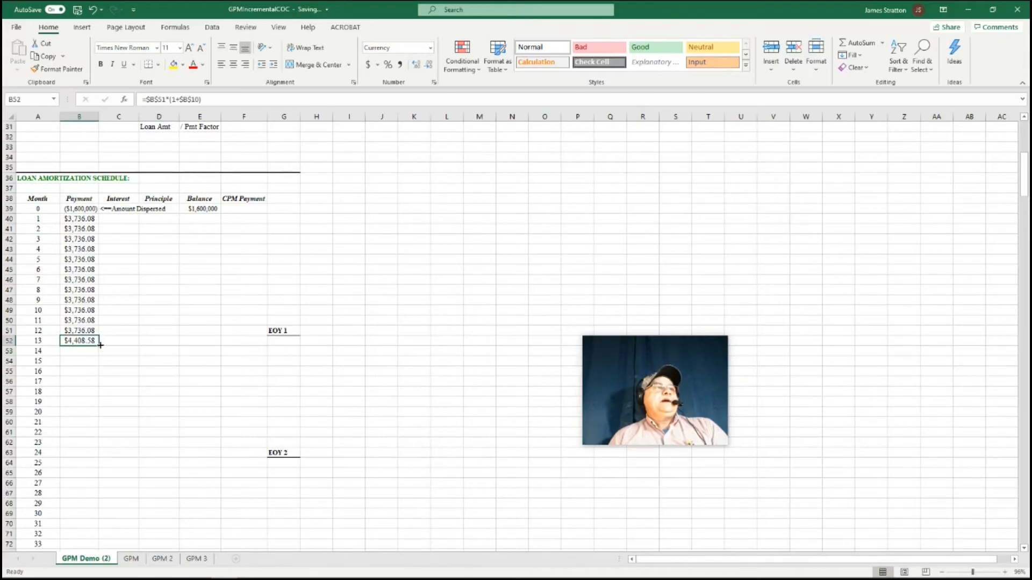
drag(99, 346, 115, 516)
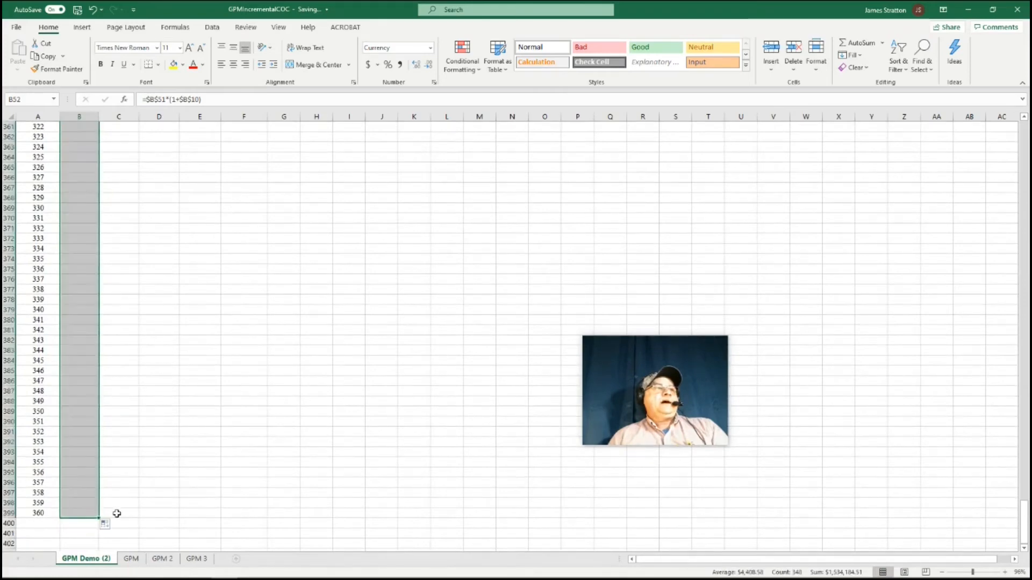
Change the month 25 payment in B64 to =$B$63*(1+$B$10) and fill it down through the remaining months
scroll(195, 340, up, 6)
scroll(194, 340, up, 20)
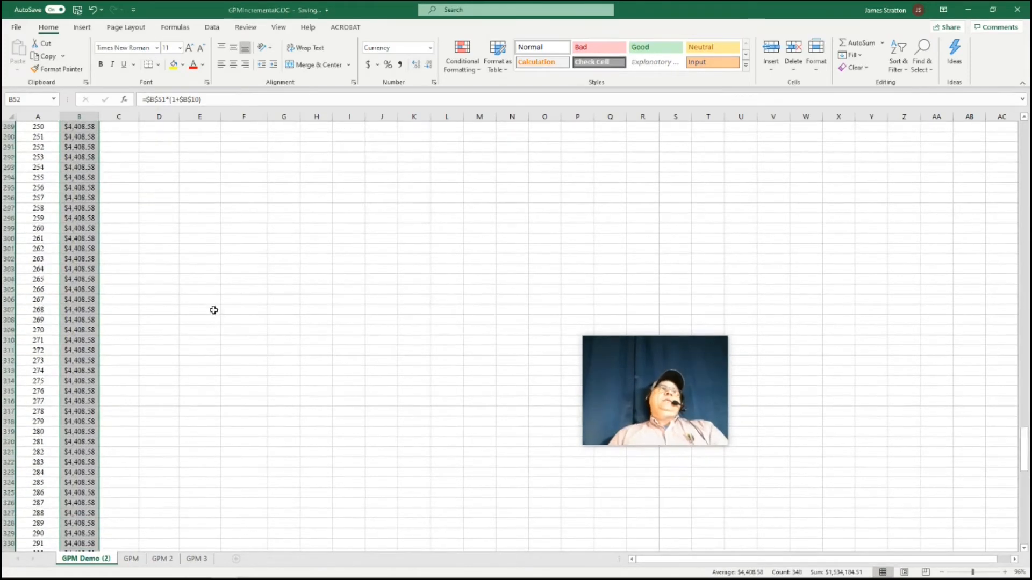
scroll(212, 293, up, 20)
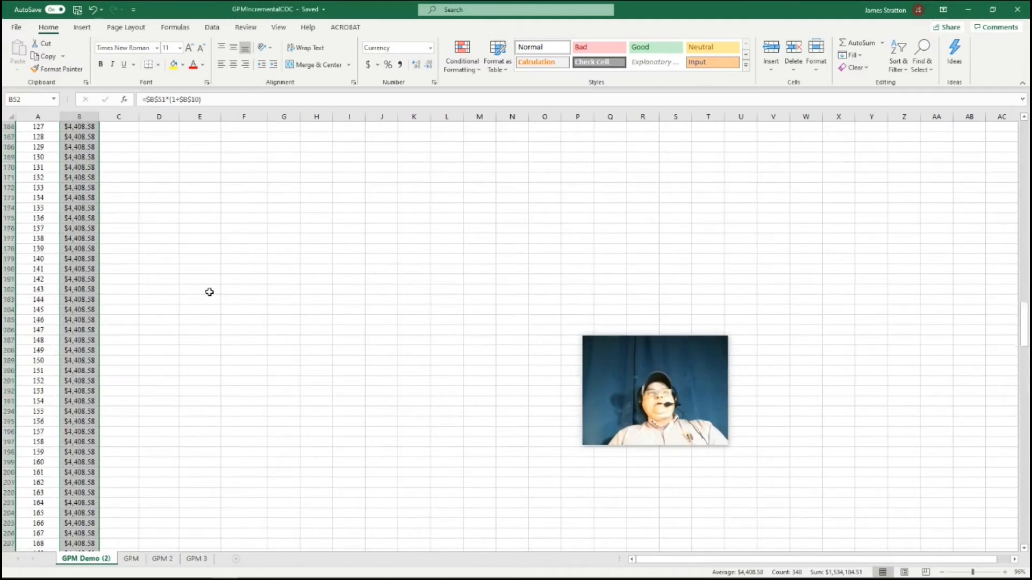
scroll(208, 290, up, 18)
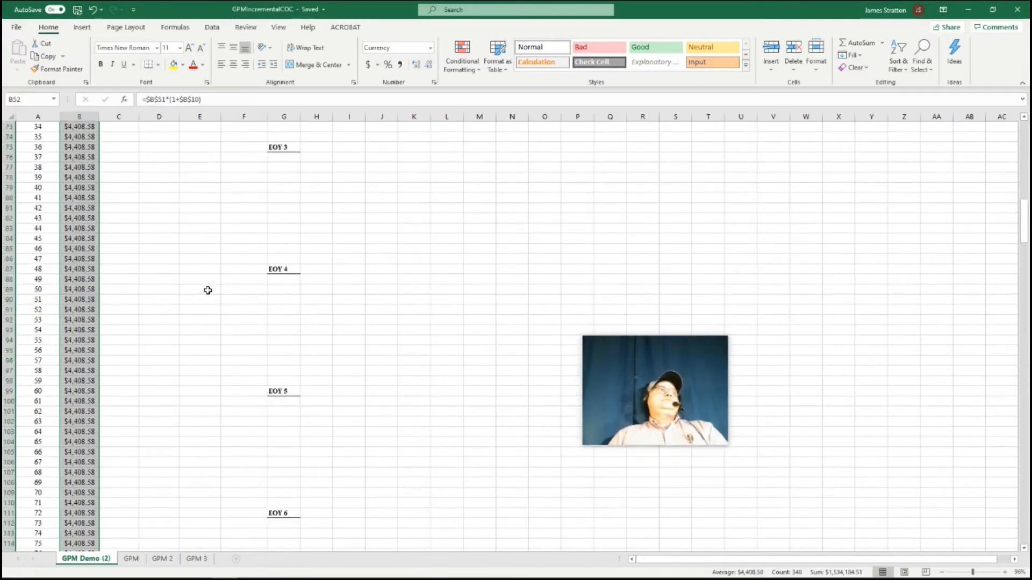
scroll(206, 294, up, 4)
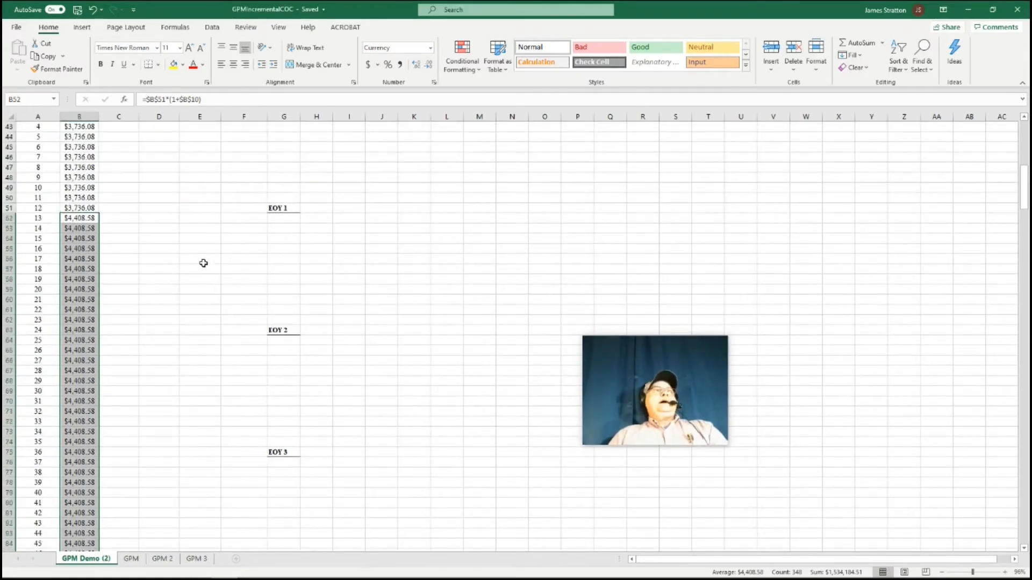
click(79, 344)
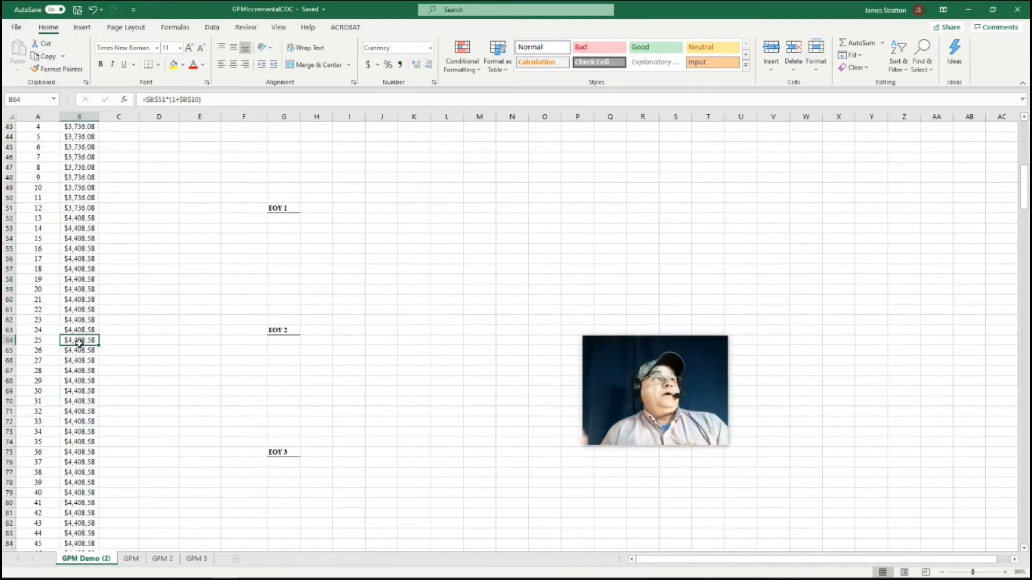
click(166, 98)
key(BackSpace)
key(BackSpace)
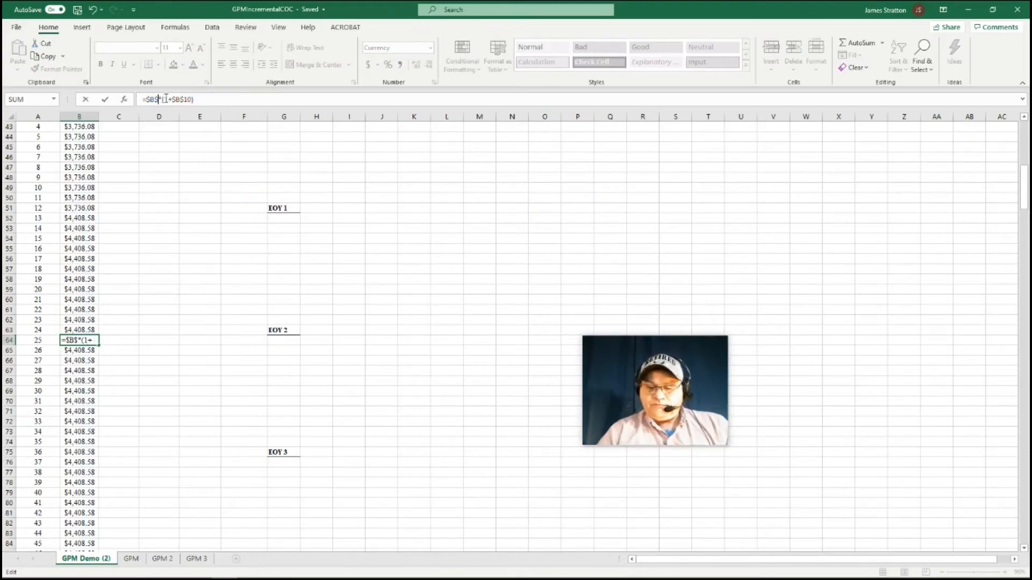
text(6)
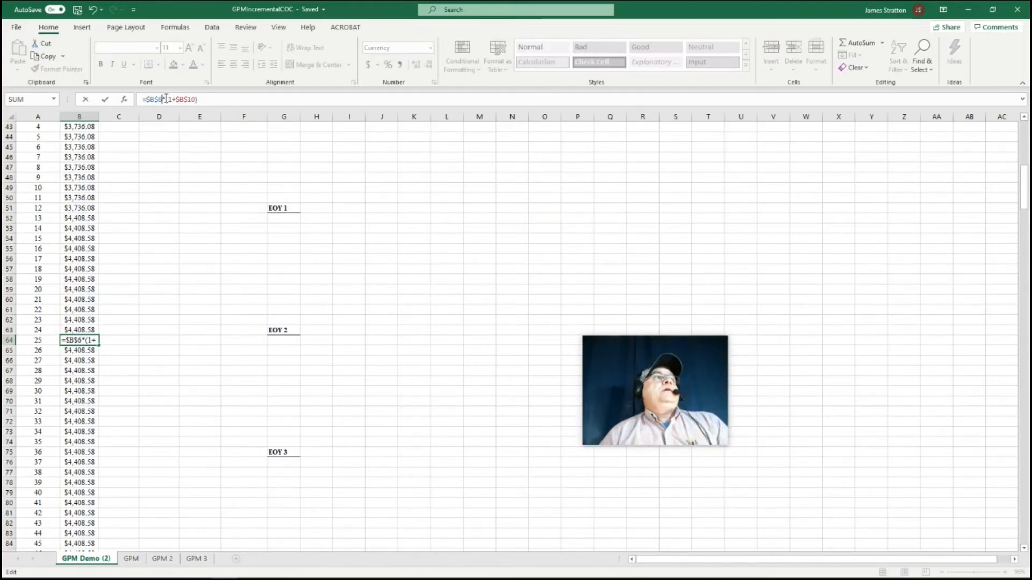
text(3)
key(Return)
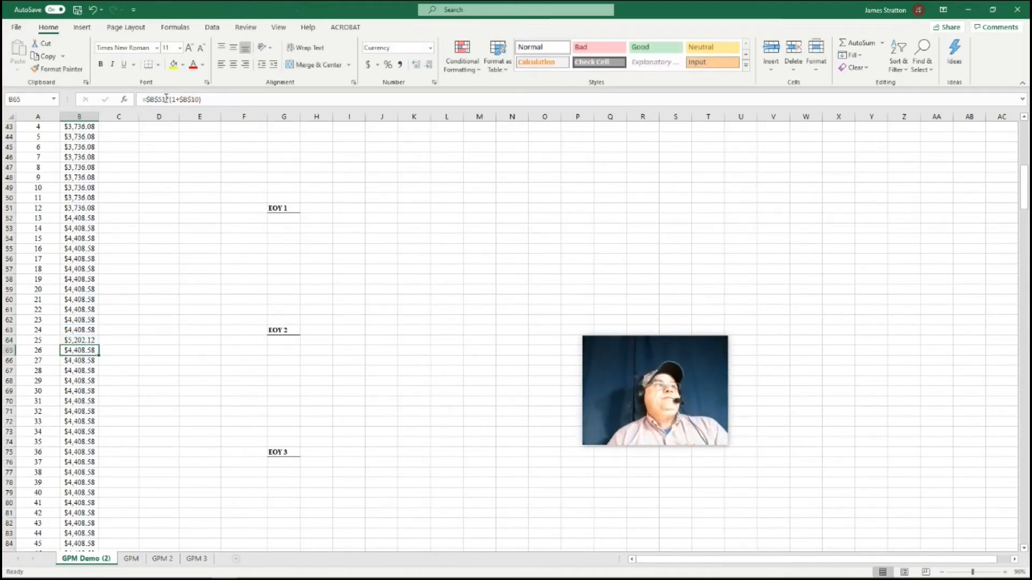
click(93, 341)
double_click(99, 345)
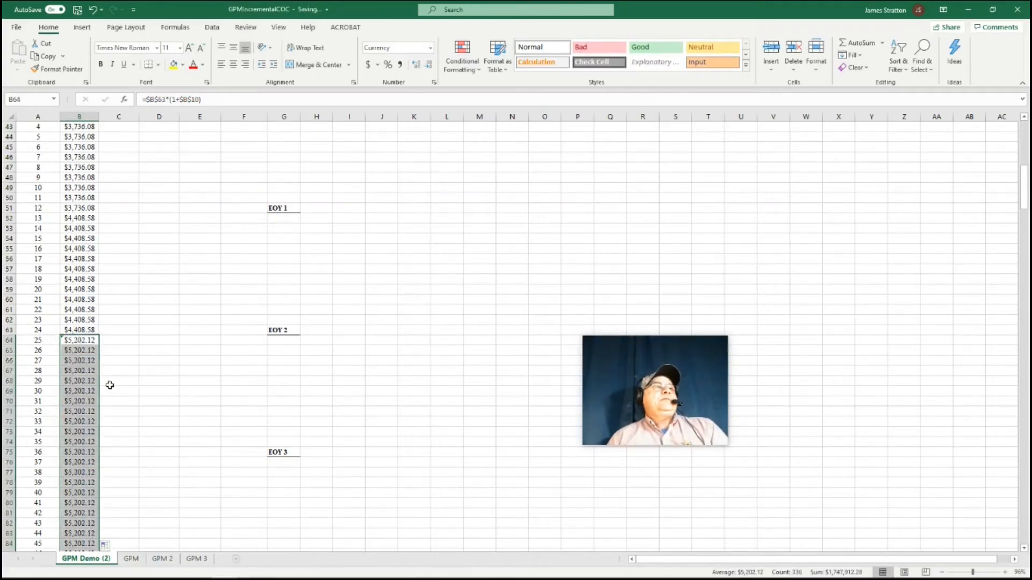
Change the month 37 payment in B76 to =$B$75*(1+$B$10) and fill it down through month 360
scroll(143, 369, down, 2)
click(76, 402)
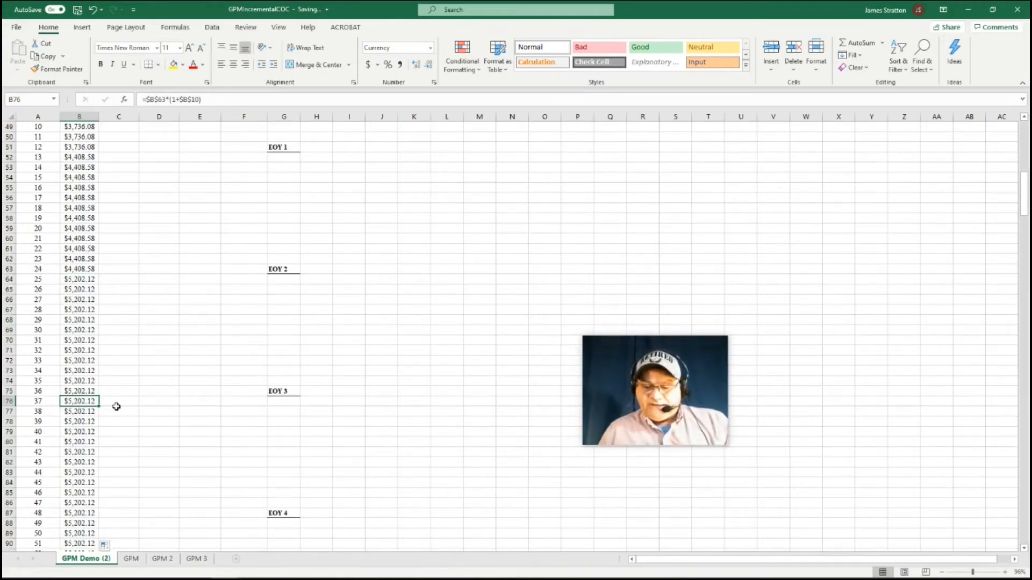
click(165, 103)
key(BackSpace)
key(BackSpace)
text(75)
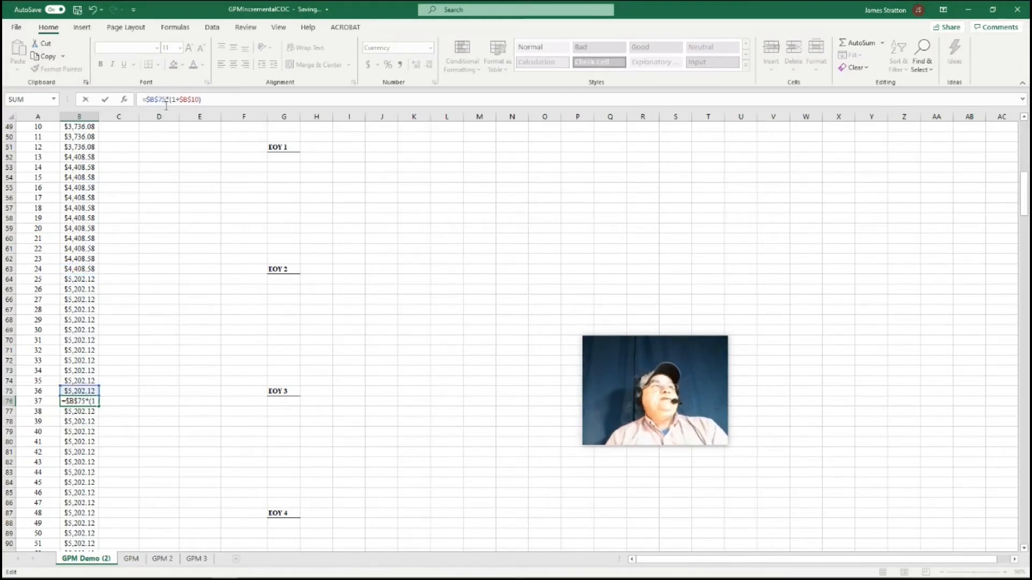
key(Return)
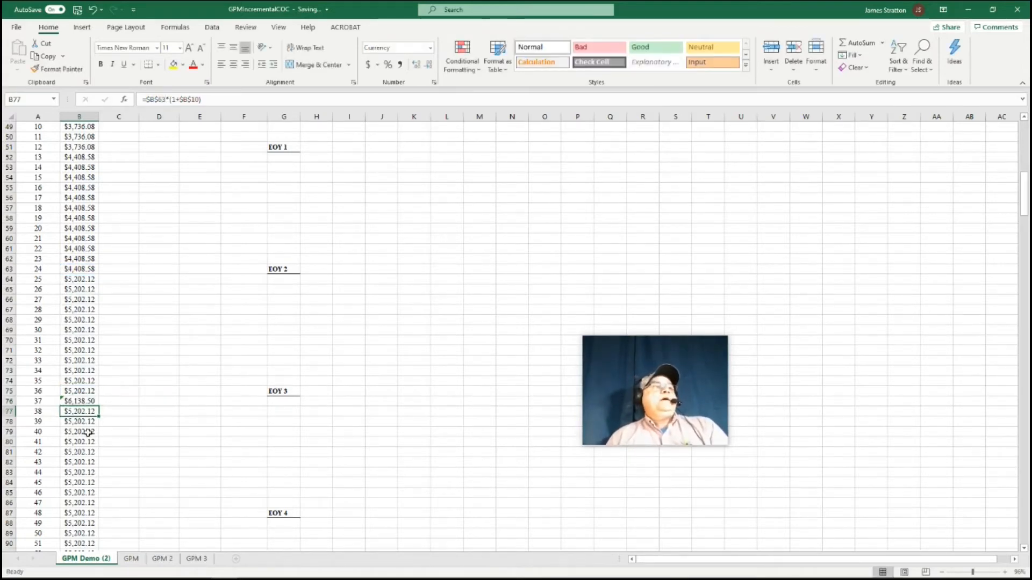
click(85, 402)
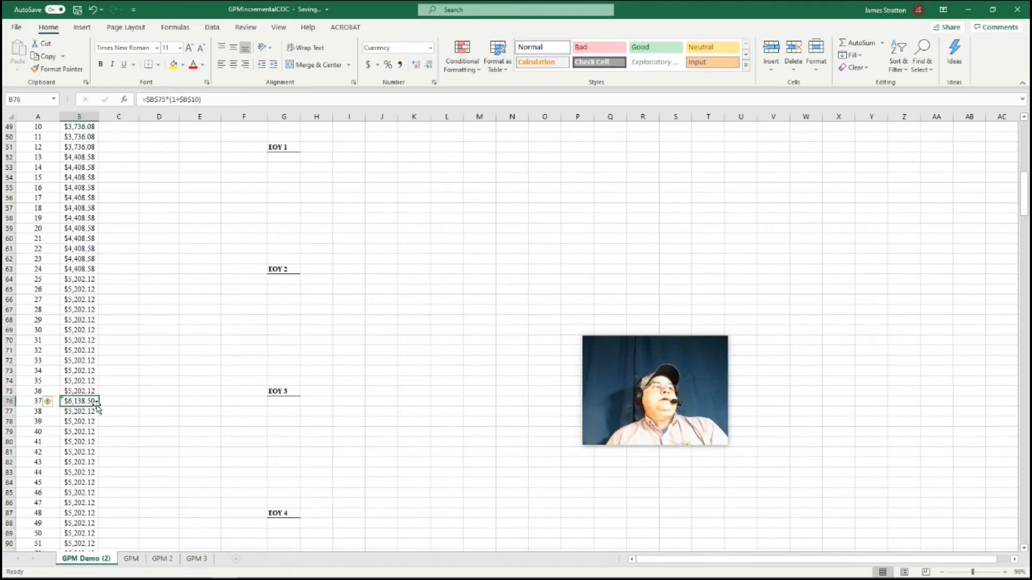
double_click(99, 406)
Change the month 49 payment in B88 to =$B$87*(1+$B$10) and fill it down through month 360
scroll(137, 389, down, 2)
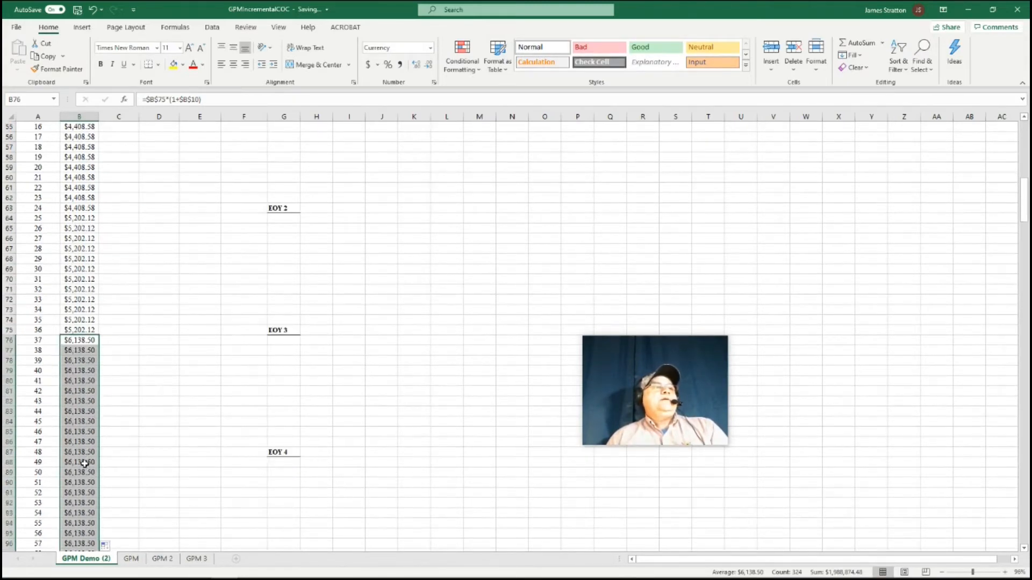
click(85, 463)
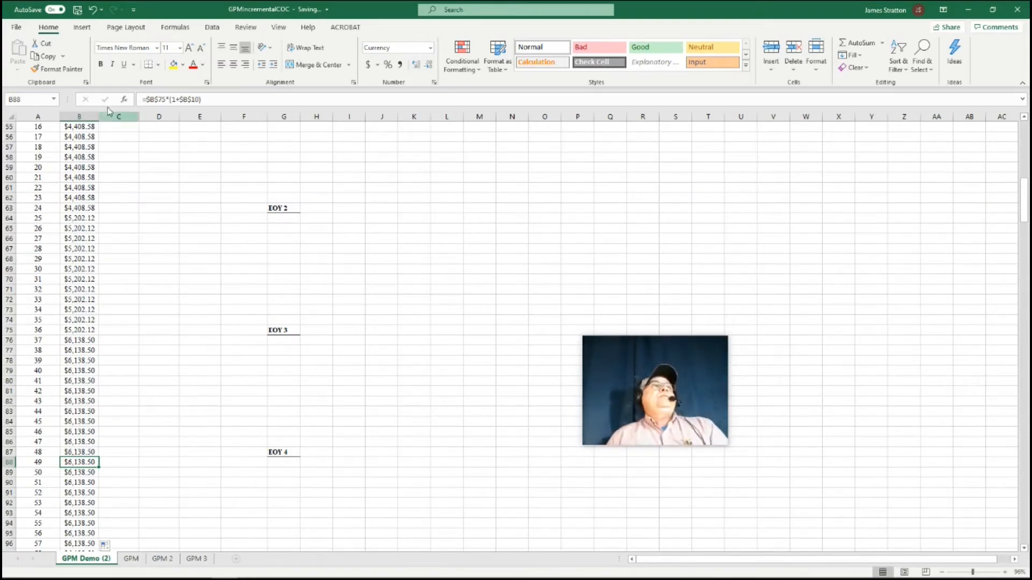
click(166, 100)
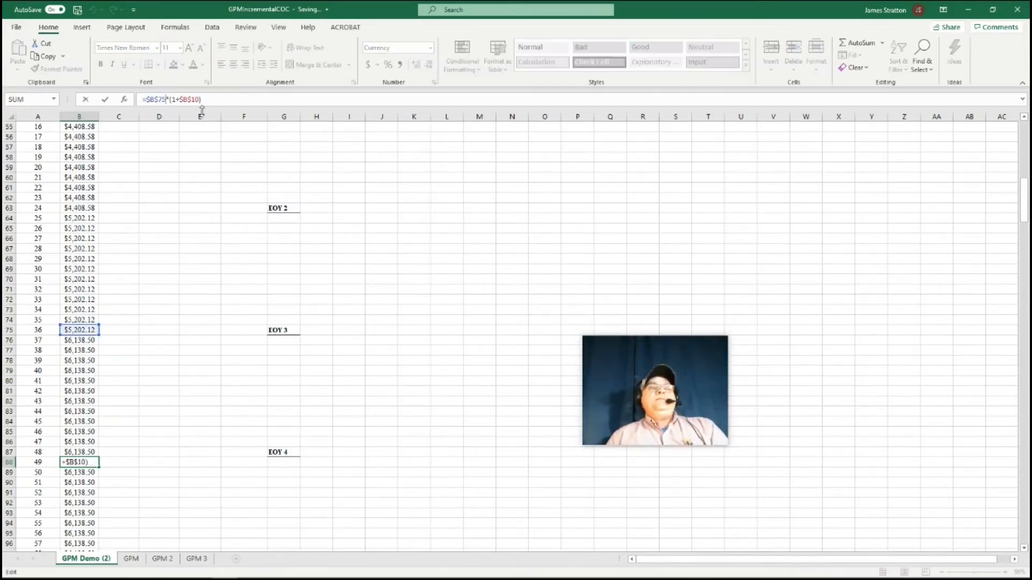
key(BackSpace)
key(BackSpace)
text(87)
key(Return)
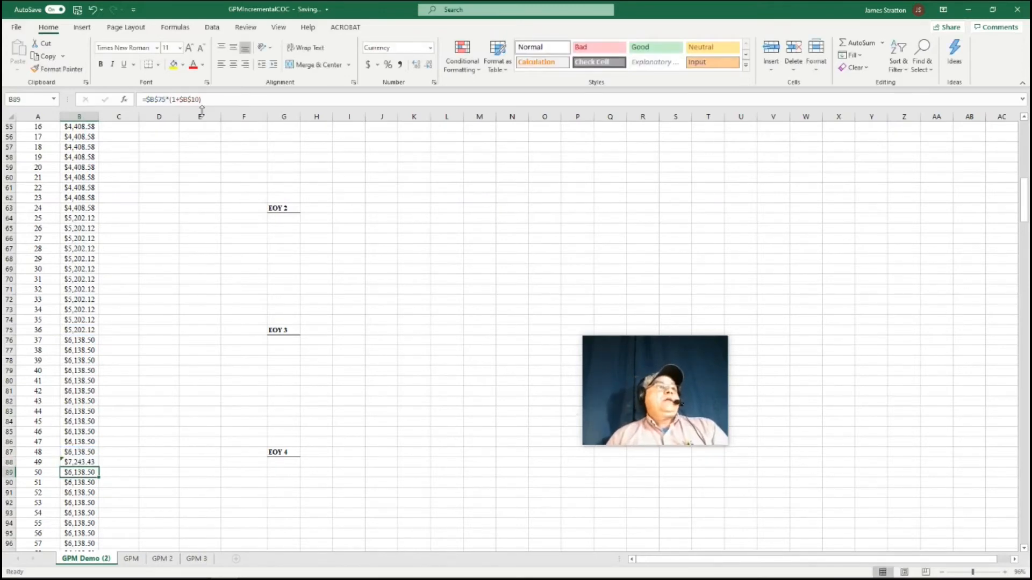
click(85, 463)
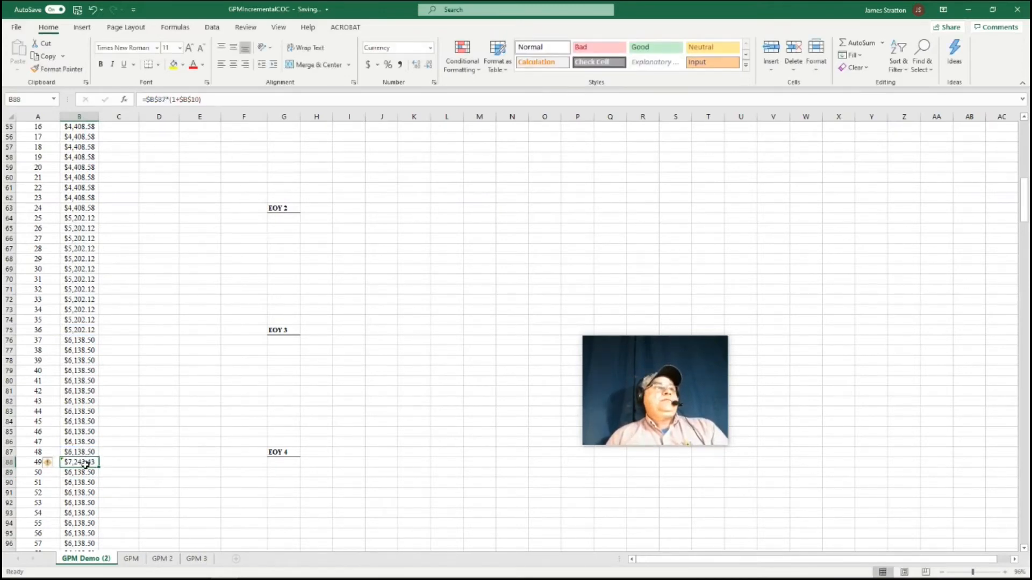
double_click(98, 466)
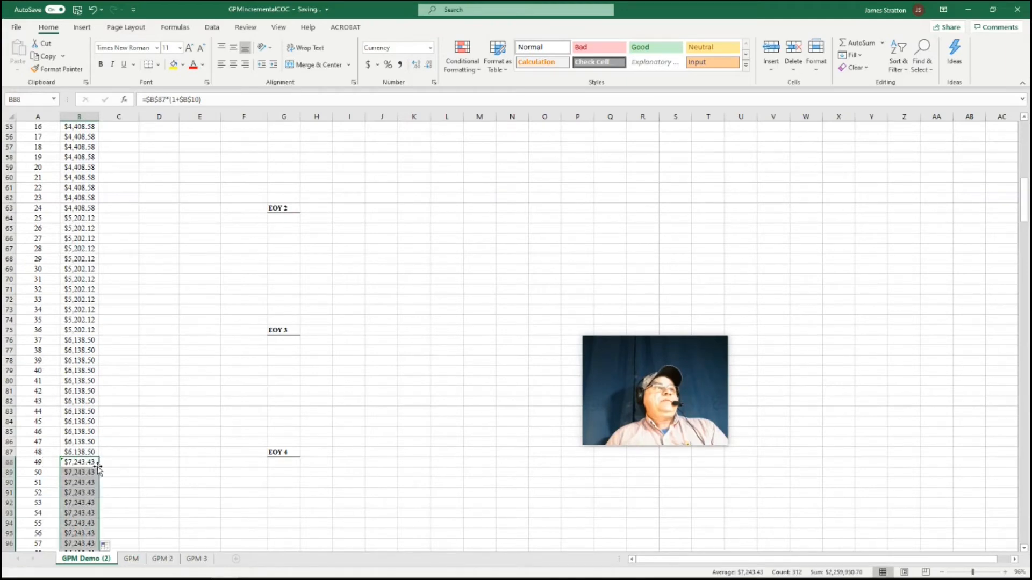
Change the month 61 payment in B100 to the year 5 payment multiplied by (1+$B$10) and fill it down through month 360
scroll(192, 476, down, 6)
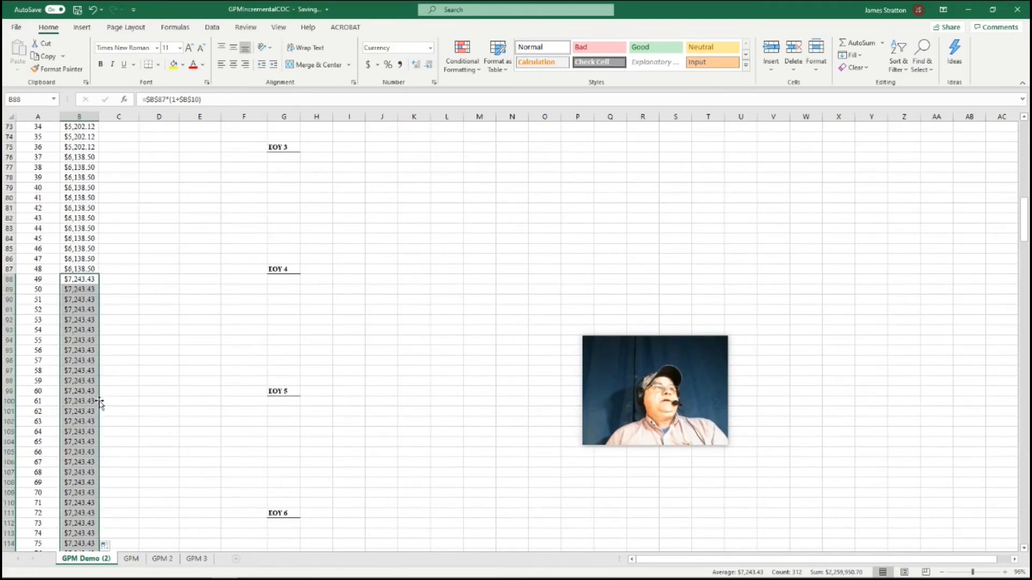
click(96, 402)
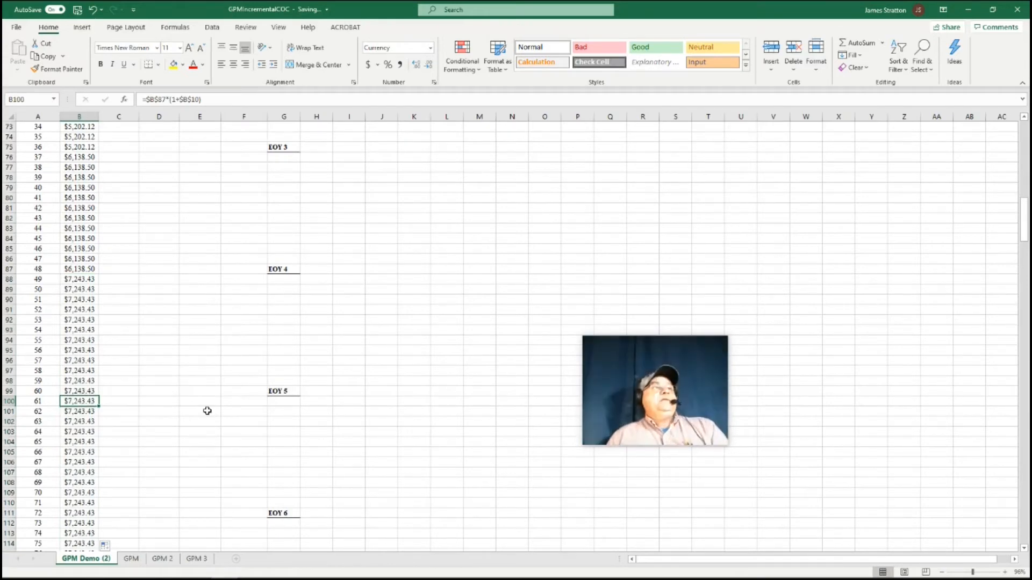
click(165, 100)
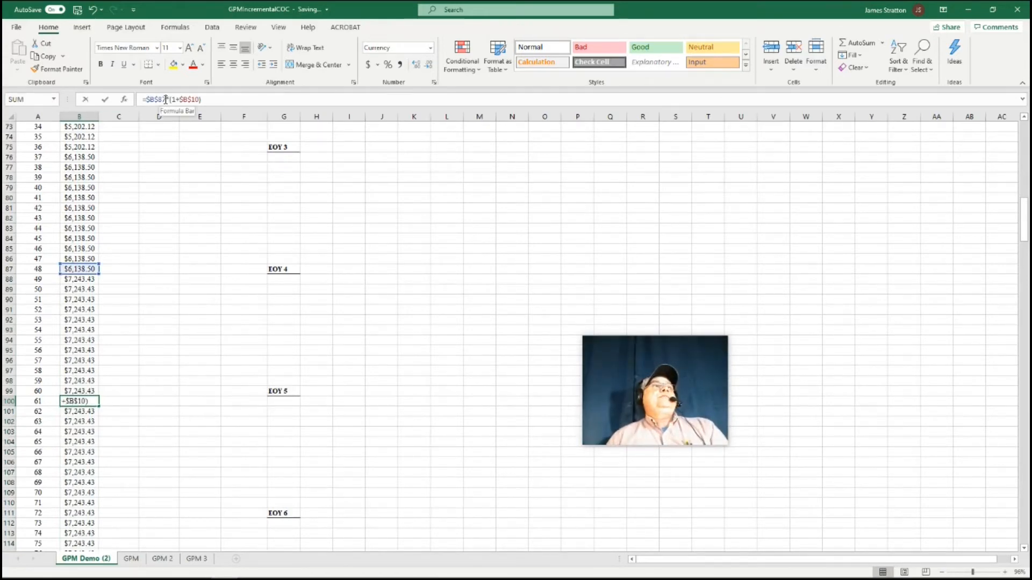
key(BackSpace)
key(BackSpace)
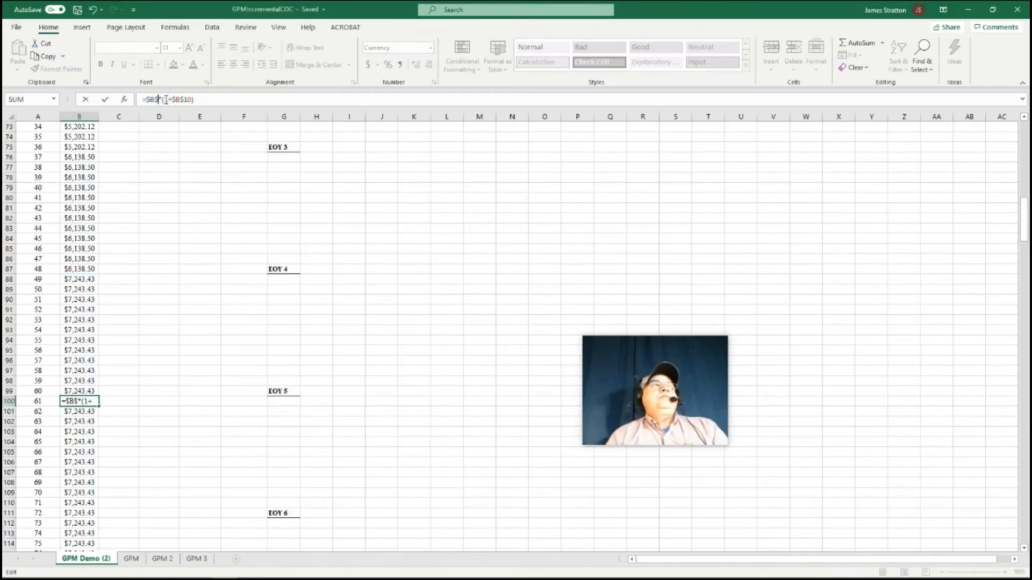
text(87)
key(Return)
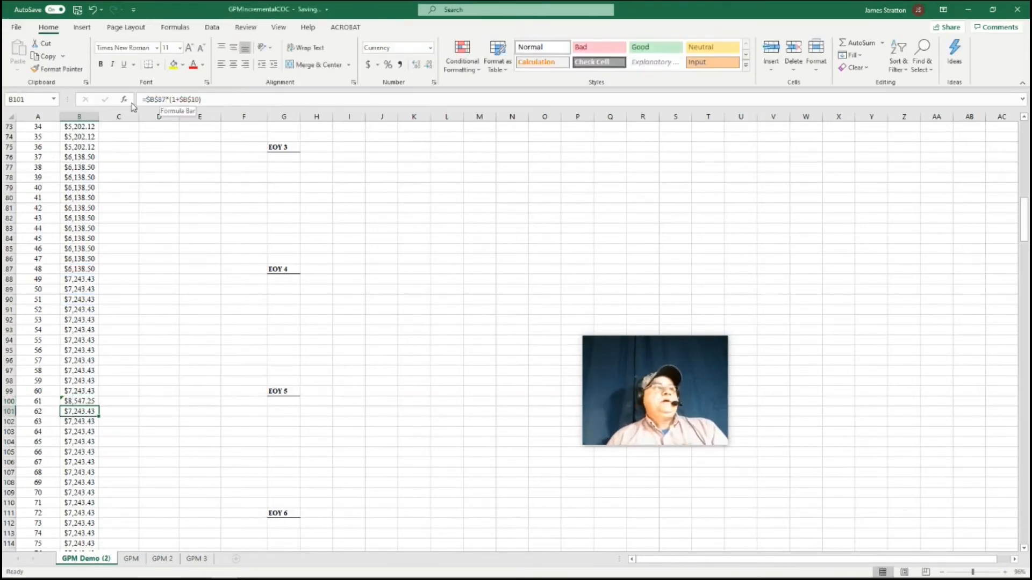
click(78, 402)
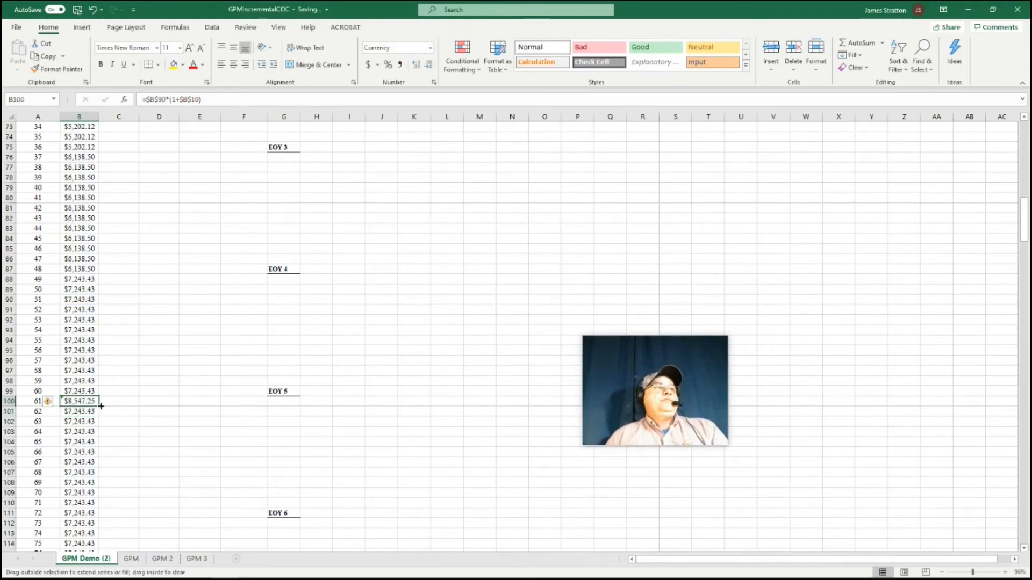
double_click(99, 405)
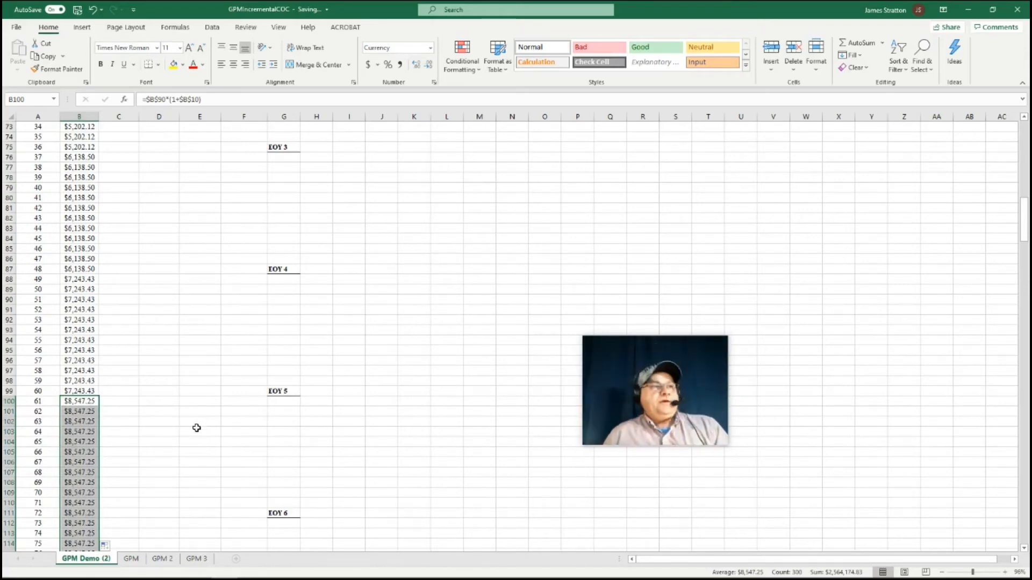
Enter the month 1 interest in C40 as =+$B$8/12*E39, applying the monthly interest rate to the month 0 balance
scroll(201, 426, down, 18)
scroll(199, 427, down, 19)
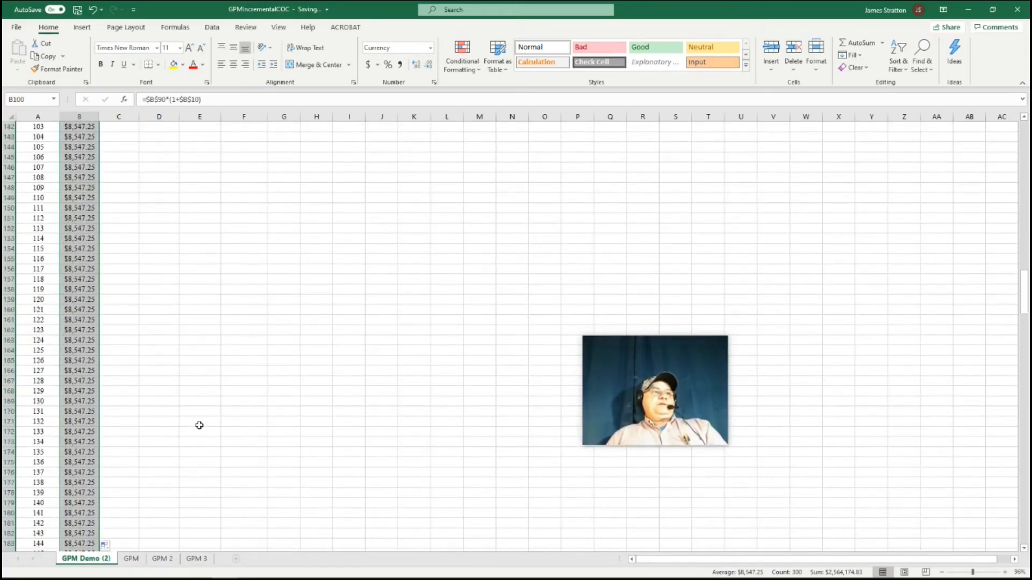
scroll(199, 421, up, 20)
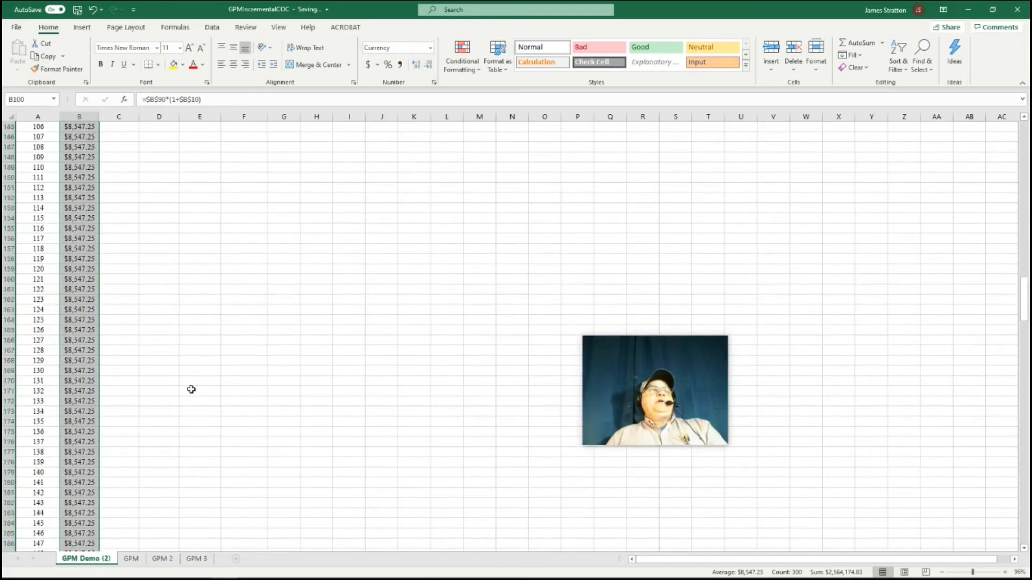
click(177, 299)
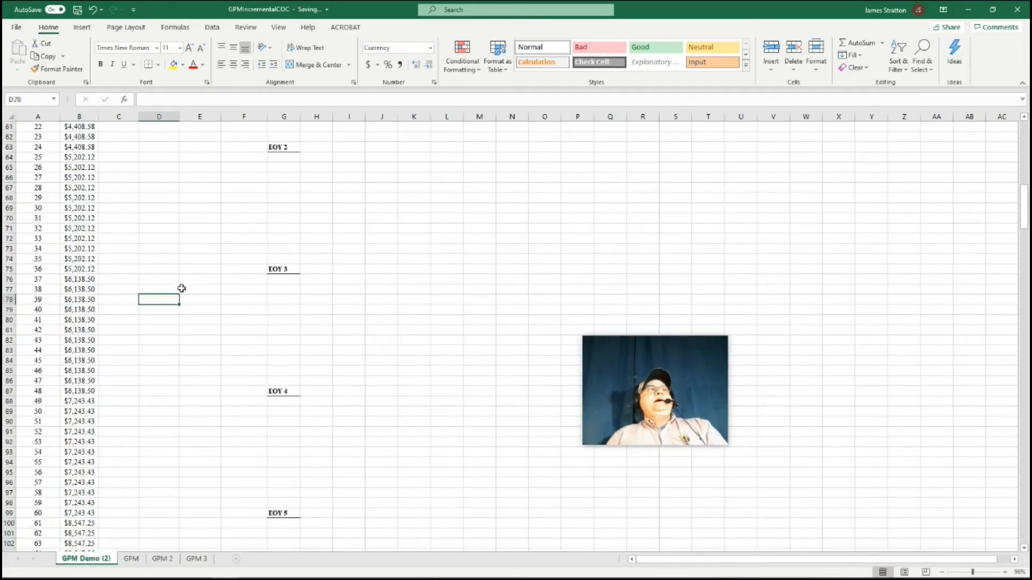
scroll(177, 281, up, 13)
click(130, 312)
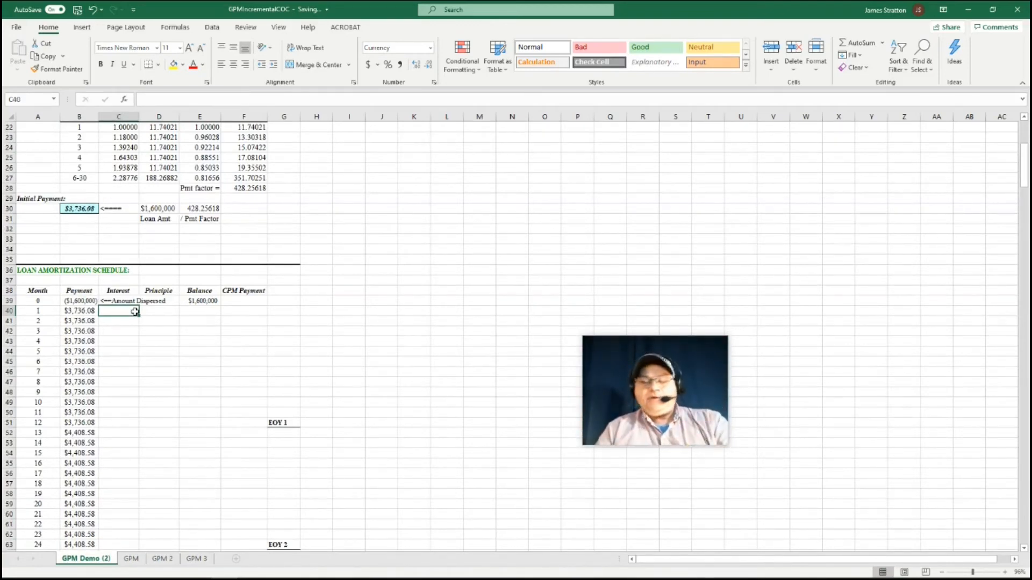
text(=)
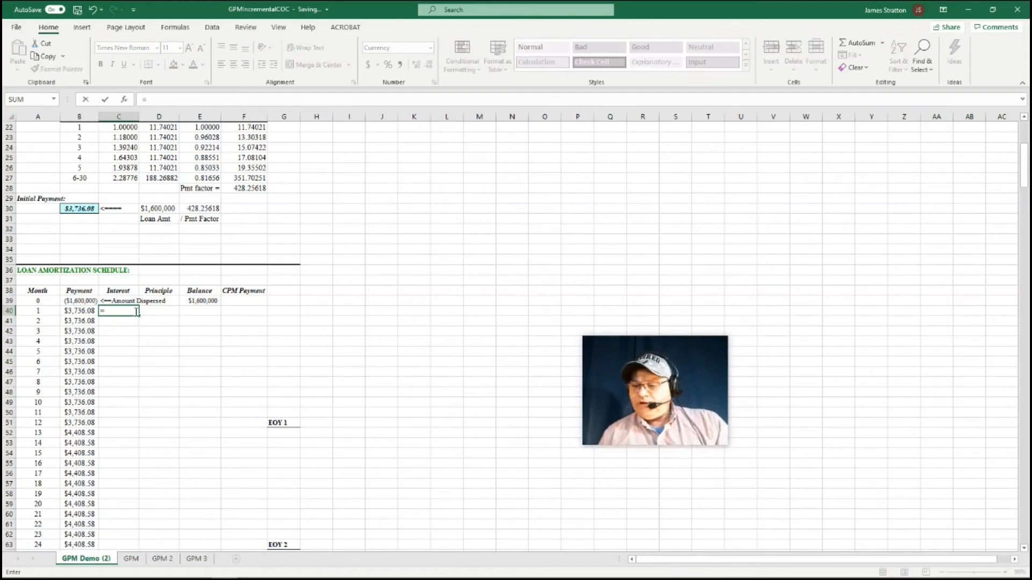
text(+)
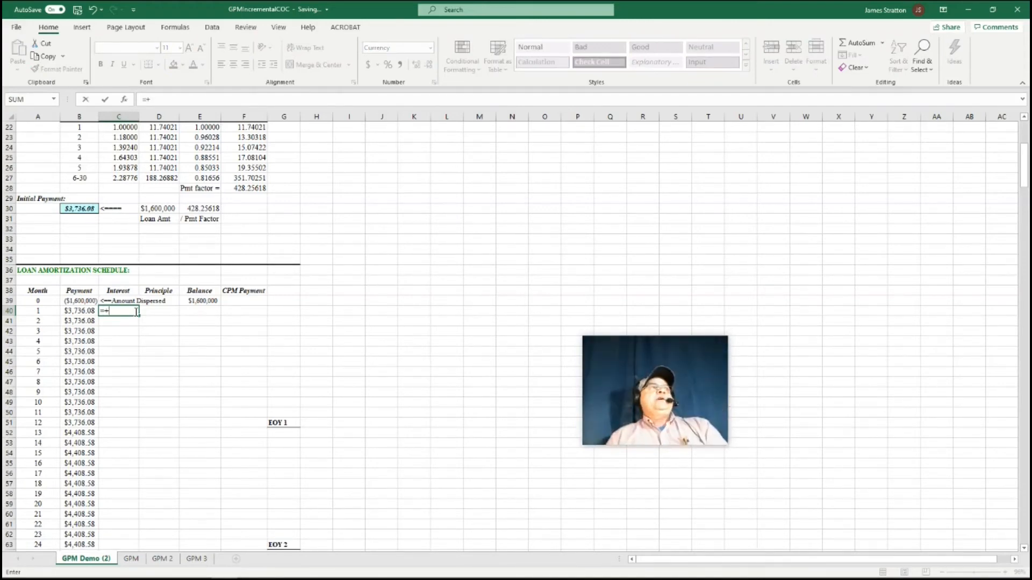
scroll(154, 280, up, 7)
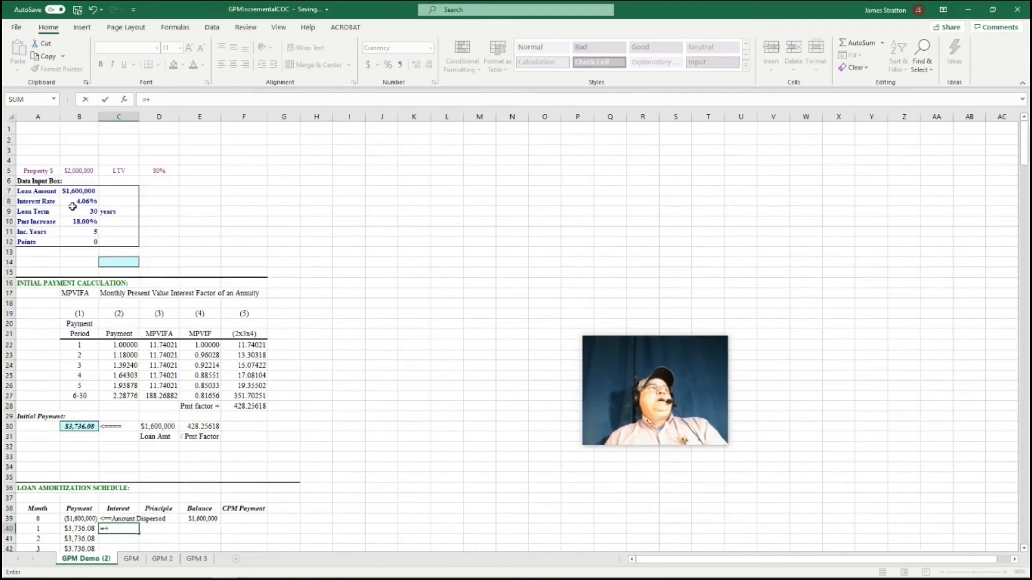
click(91, 200)
key(F4)
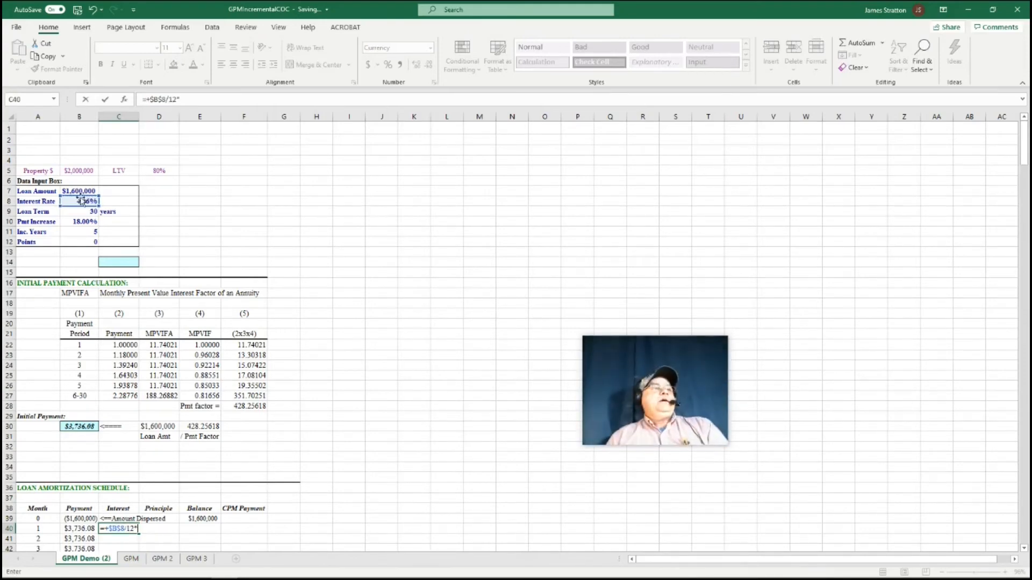
click(198, 519)
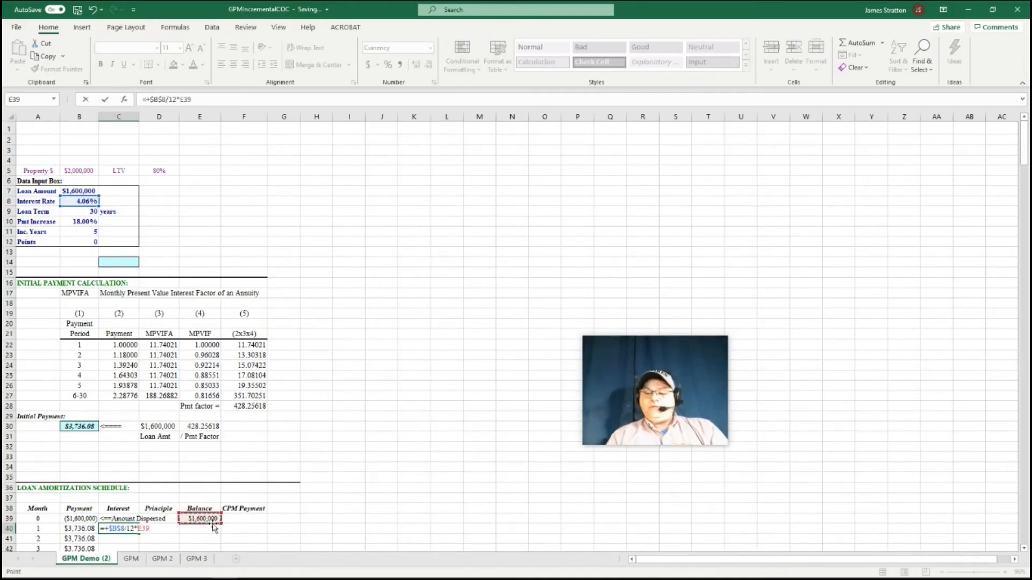
key(Return)
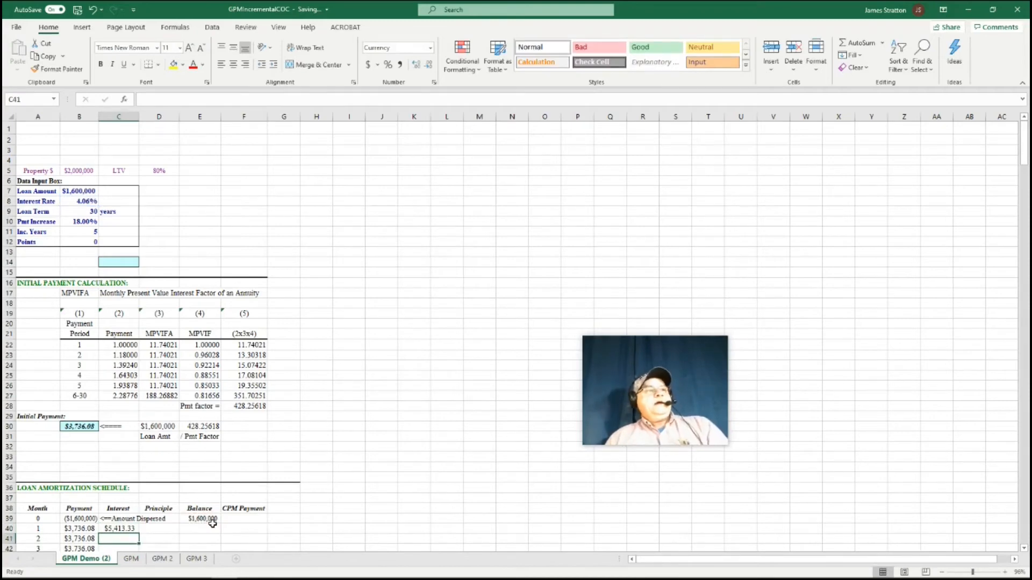
Enter the month 1 principal in D40 as =+B40-C40, subtracting the interest from the payment
click(159, 529)
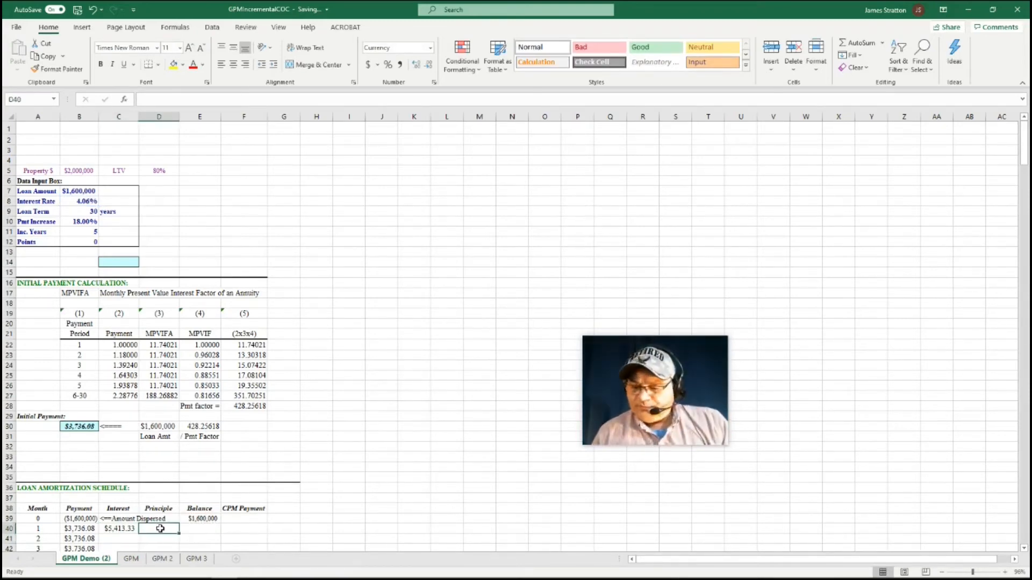
text(=+)
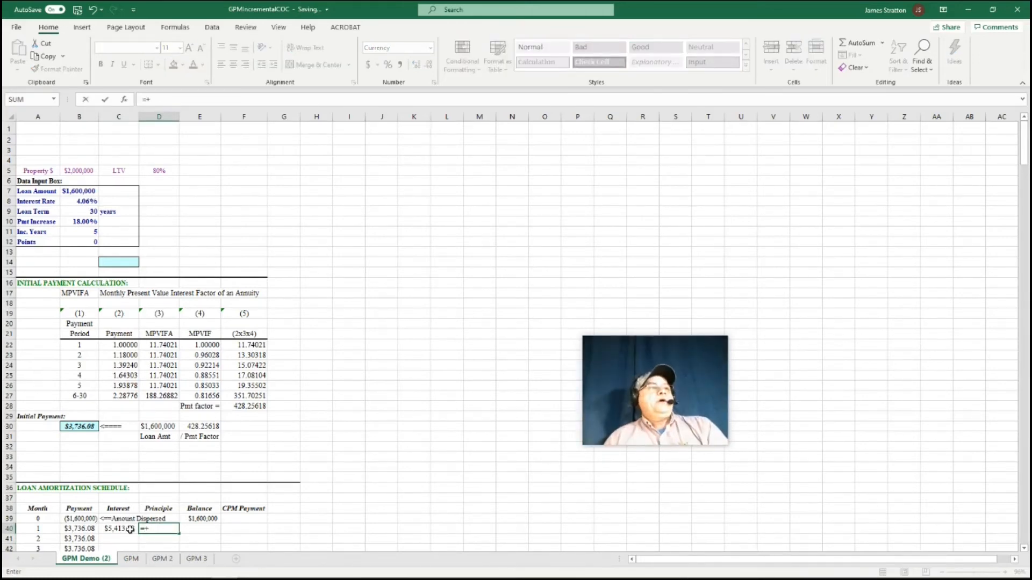
click(86, 529)
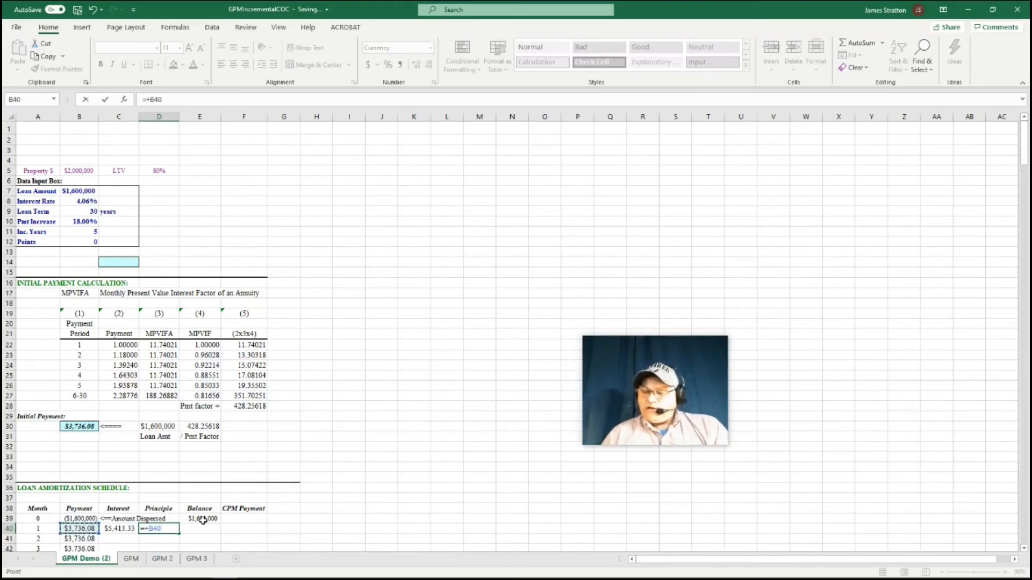
text(-)
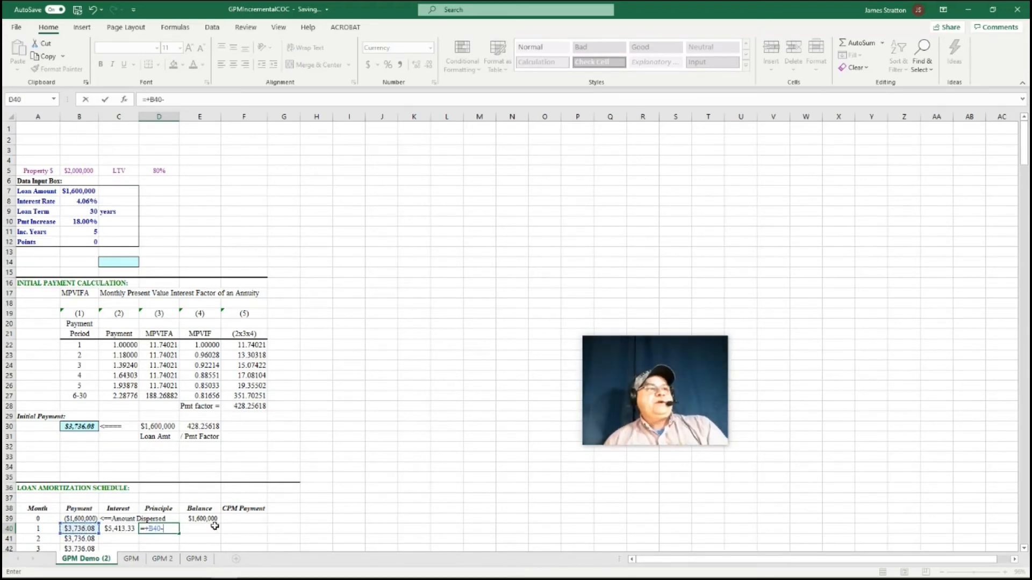
click(120, 530)
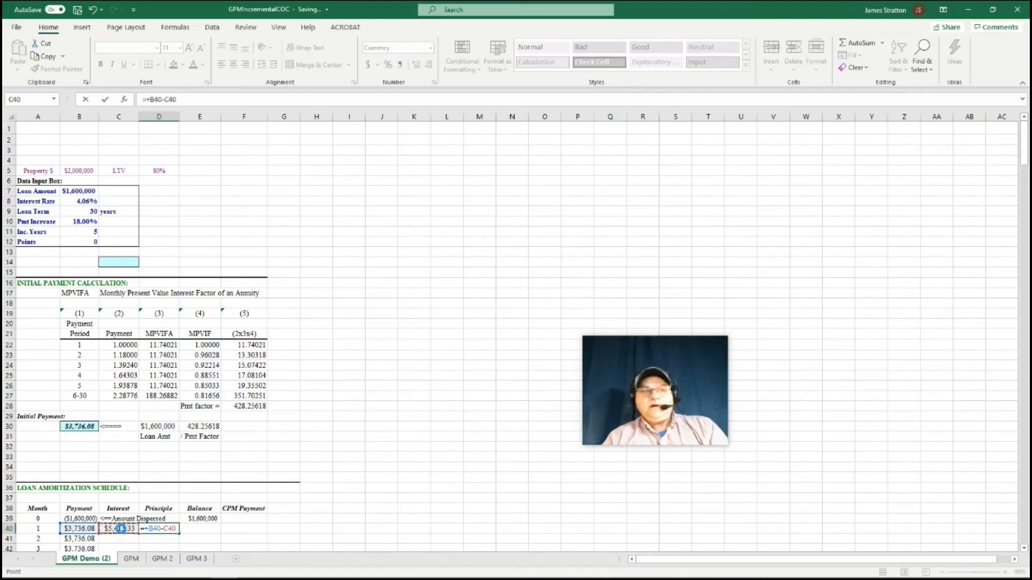
key(Return)
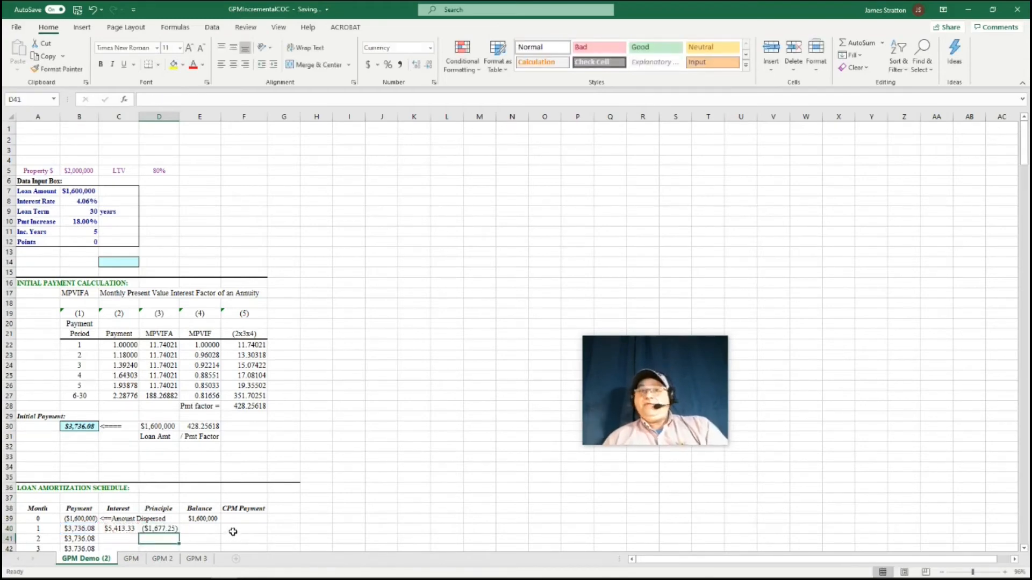
Enter the month 1 balance formula in E40 as =+E39-D41, starting from the month 0 balance
click(214, 529)
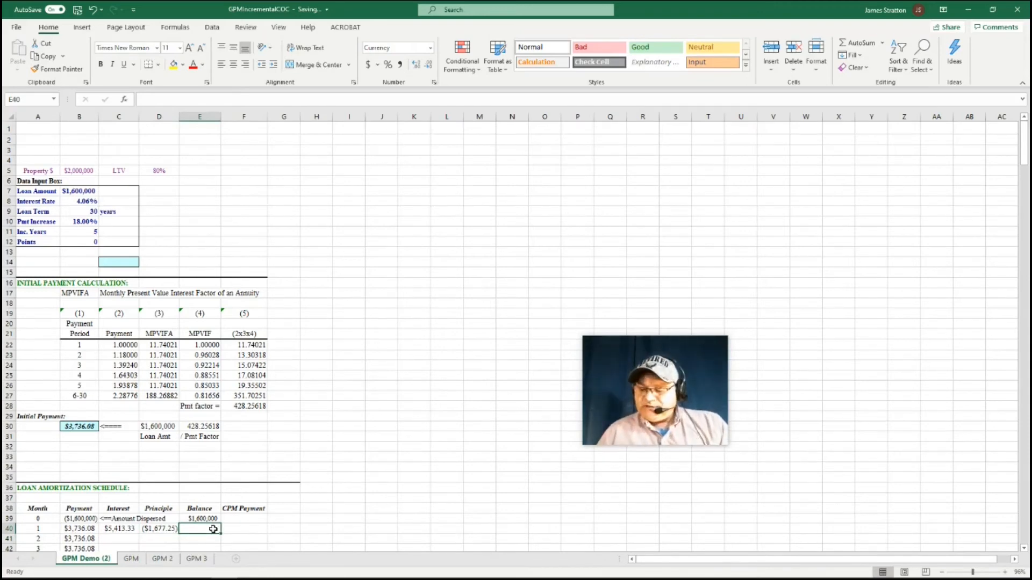
text(=)
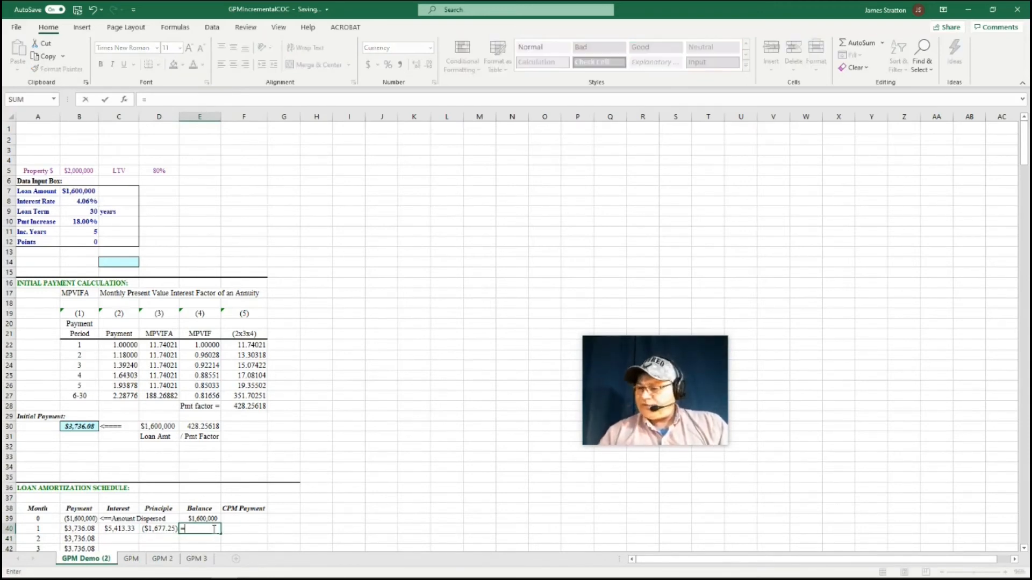
text(+)
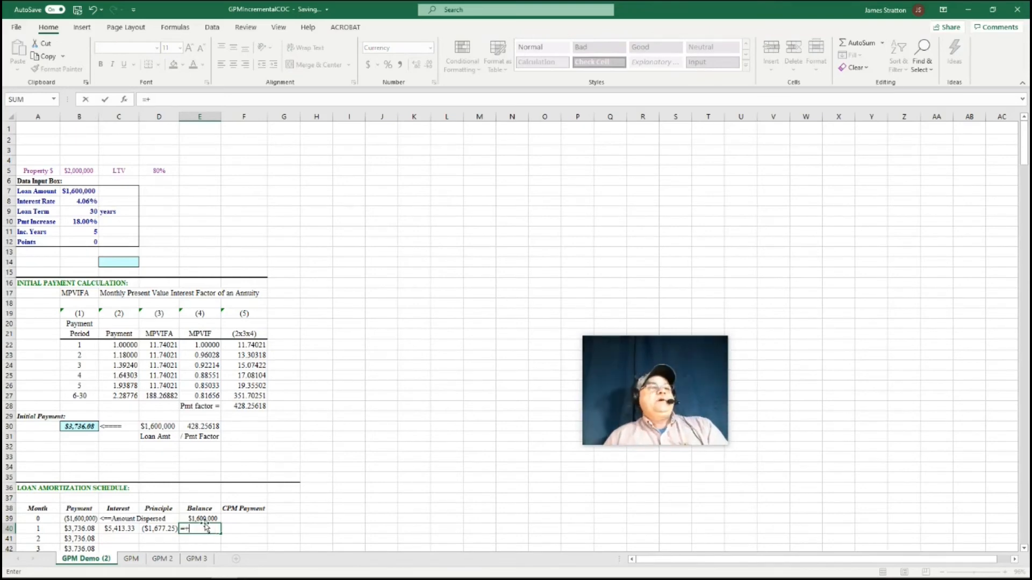
click(204, 520)
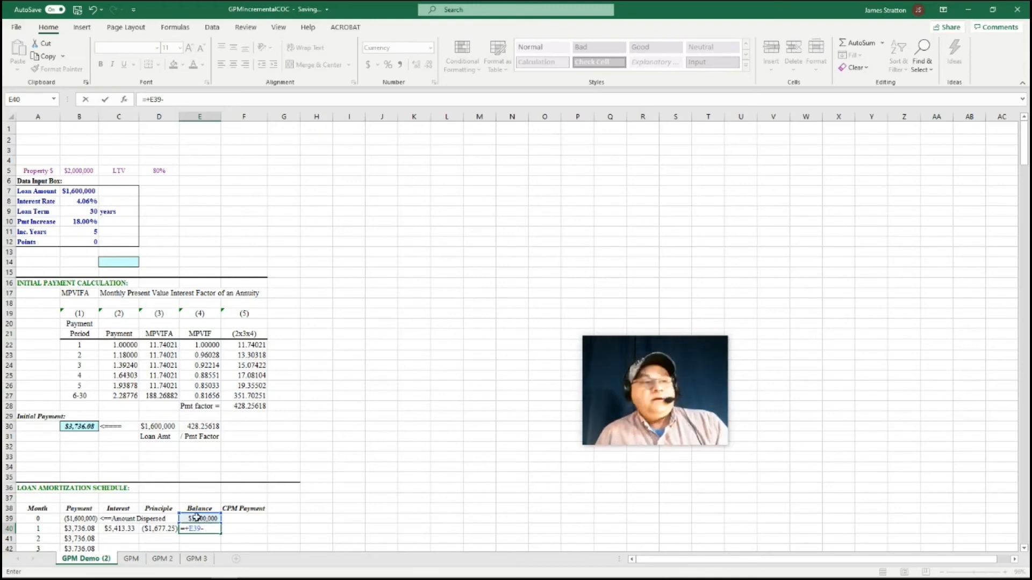
click(161, 537)
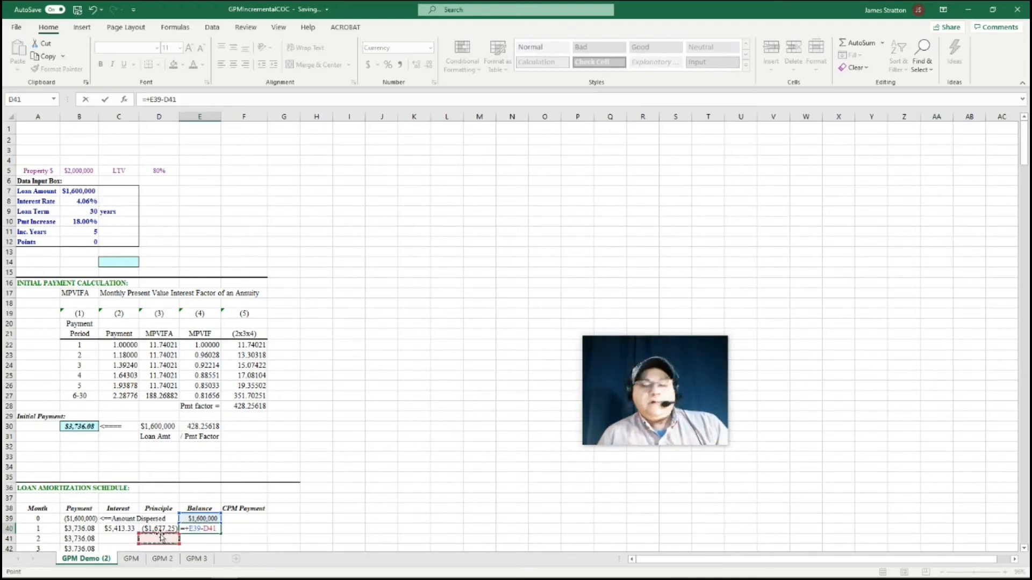
key(Return)
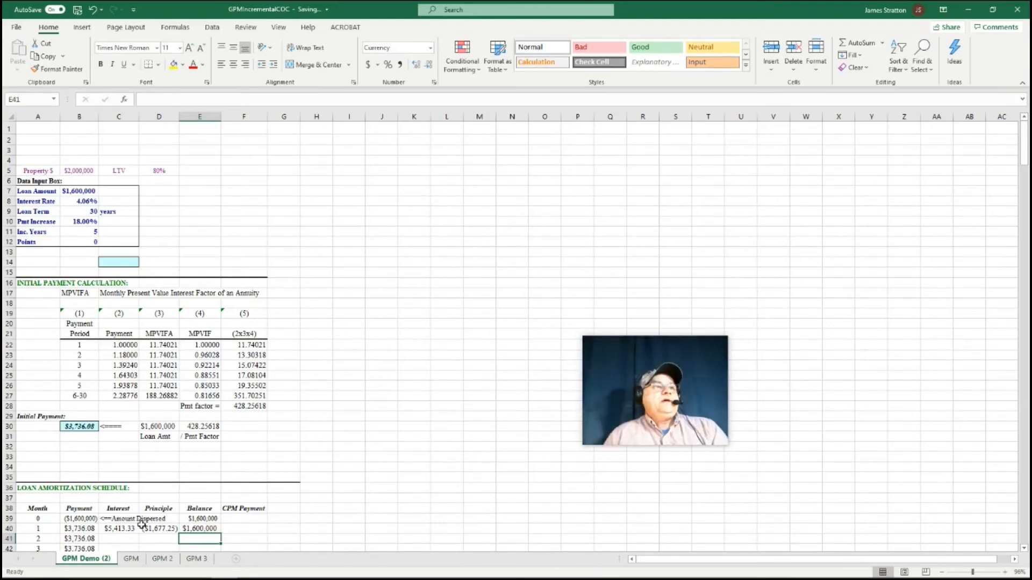
Correct the month 1 balance formula in E40 to =+E39-D40 so it subtracts the month 1 principal
click(196, 530)
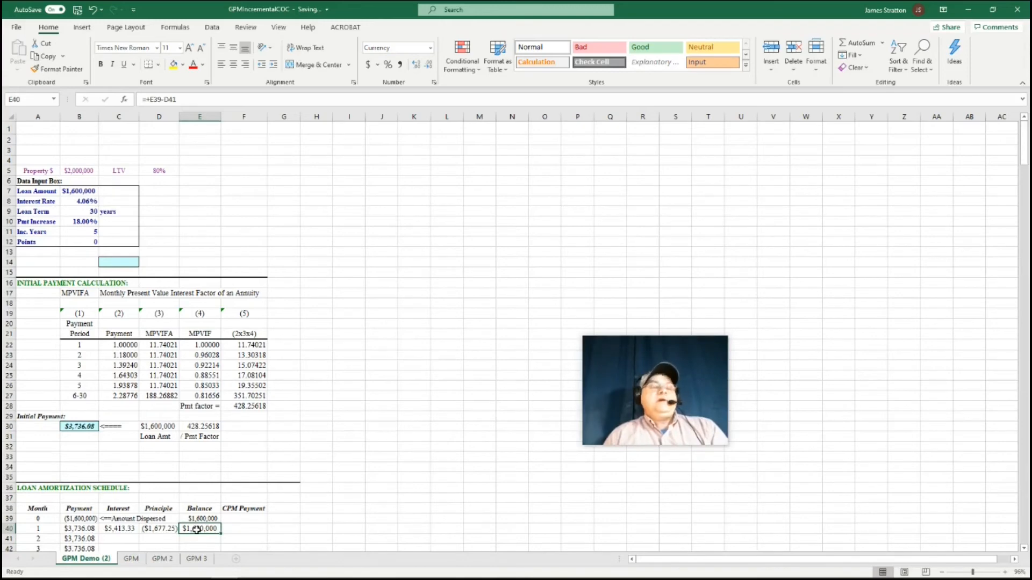
click(179, 101)
key(BackSpace)
text(0)
key(Return)
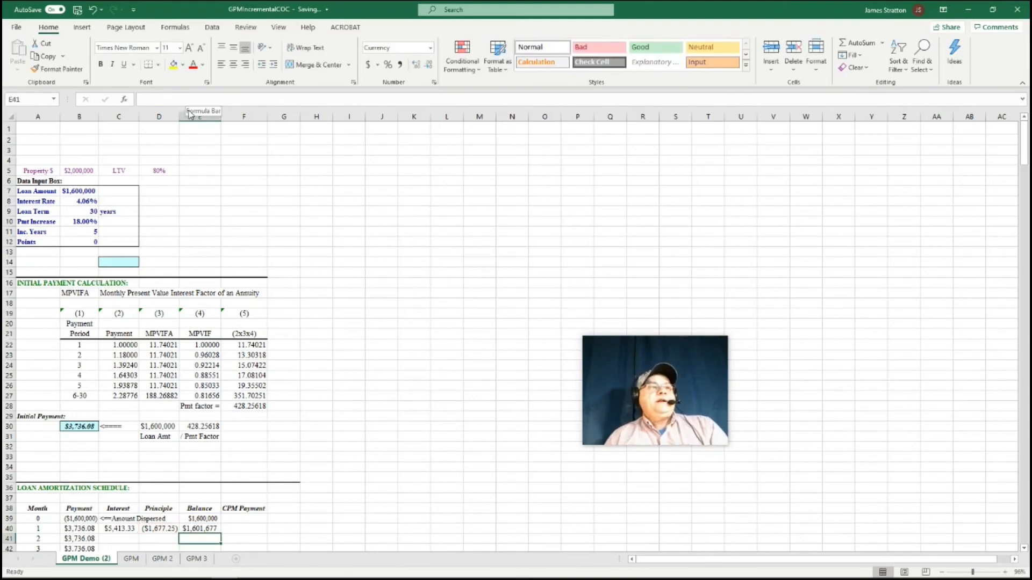
Fill the month 1 interest, principal and balance formulas in C40:E40 down through month 360
scroll(288, 480, down, 1)
scroll(288, 481, down, 1)
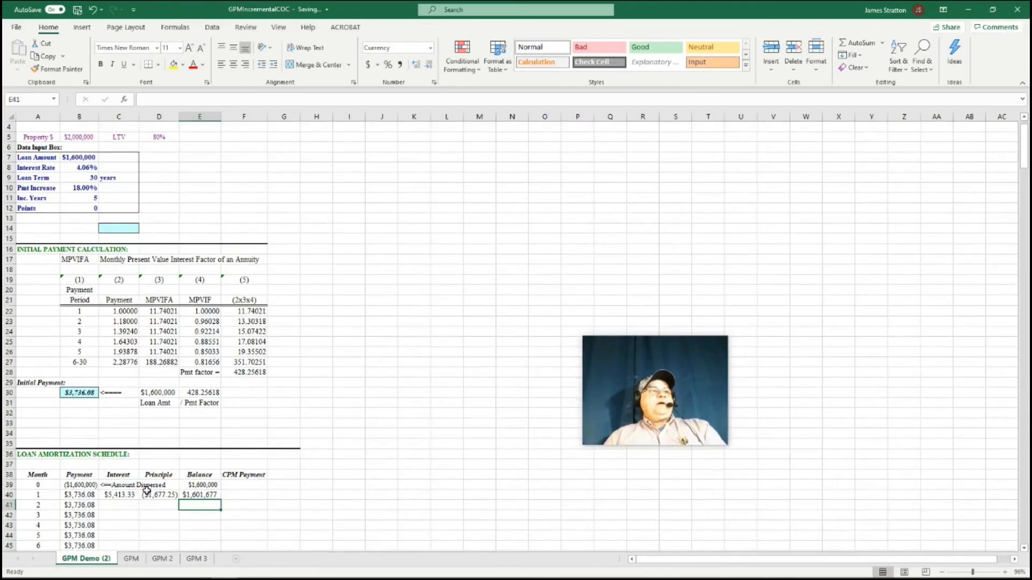
drag(112, 496, 238, 502)
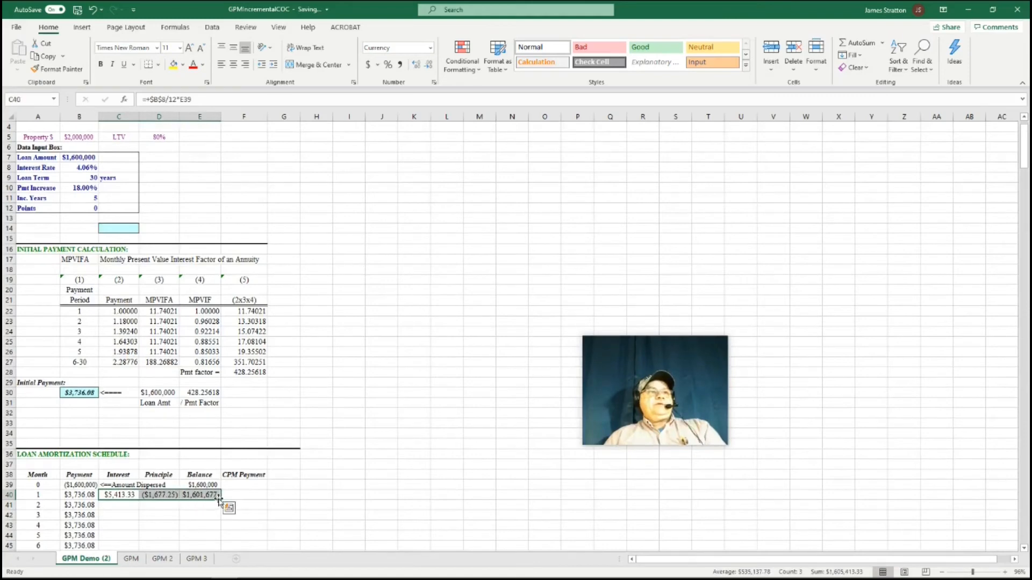
double_click(222, 502)
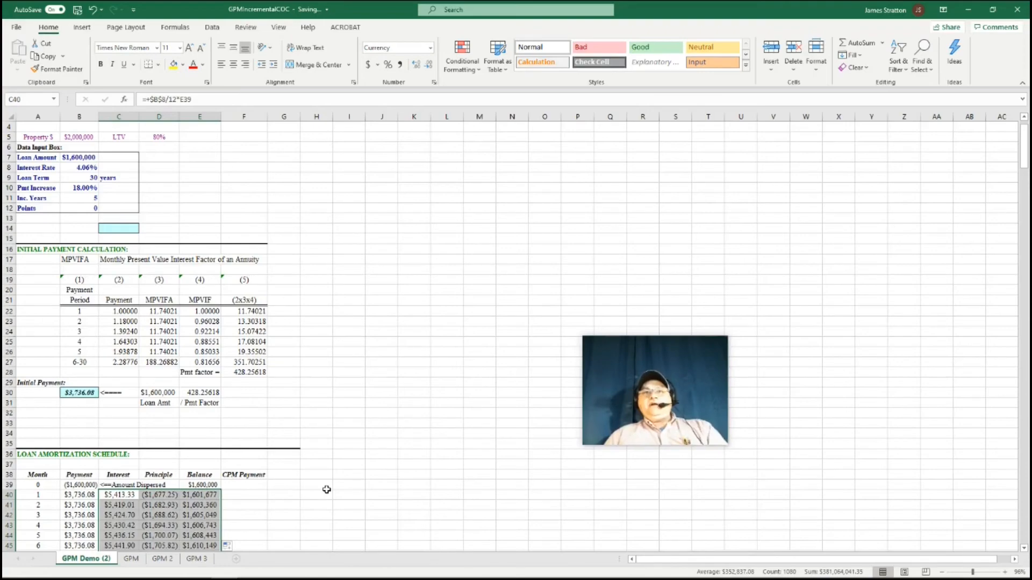
Examine the filled amortization schedule down to month 360 and check the final loan balance
click(382, 473)
scroll(315, 513, down, 14)
scroll(317, 508, down, 20)
scroll(317, 504, down, 20)
scroll(317, 502, down, 15)
scroll(317, 502, down, 20)
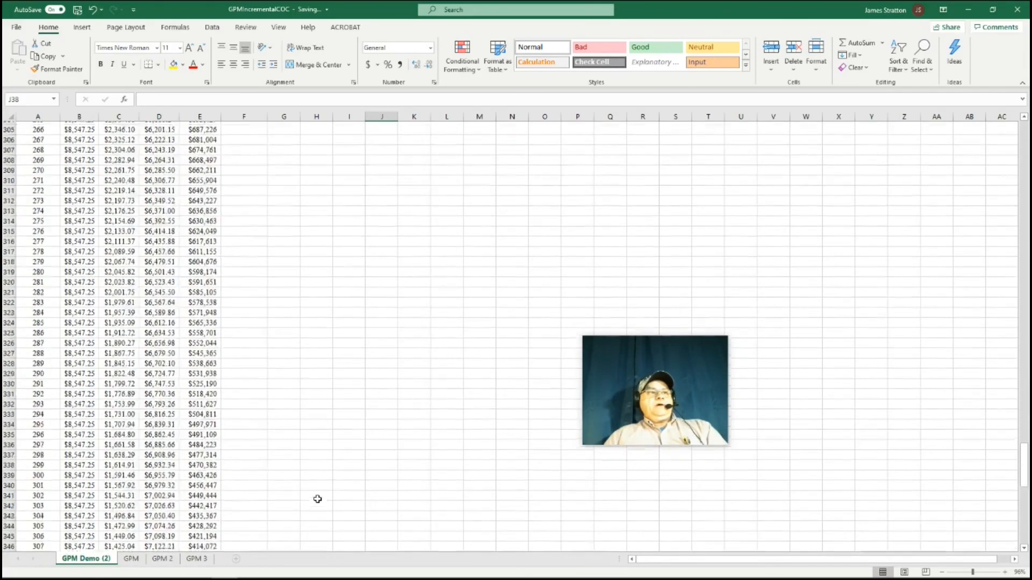
scroll(316, 499, down, 1)
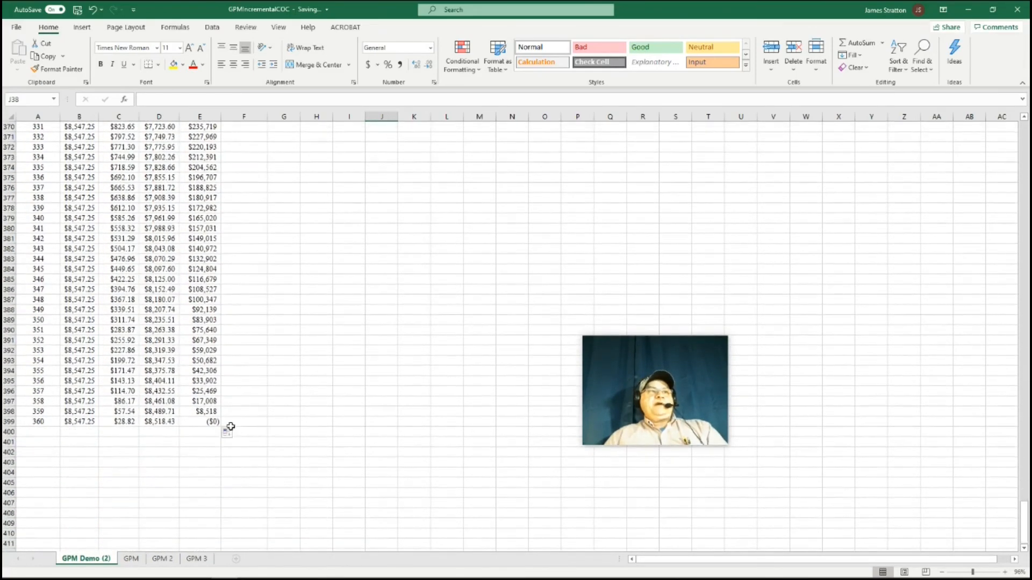
scroll(472, 373, up, 10)
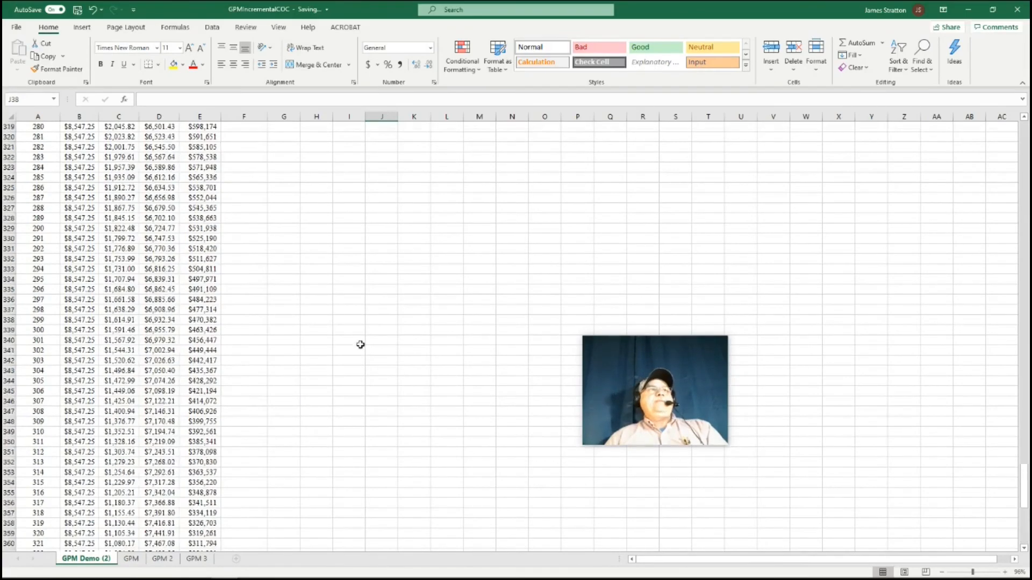